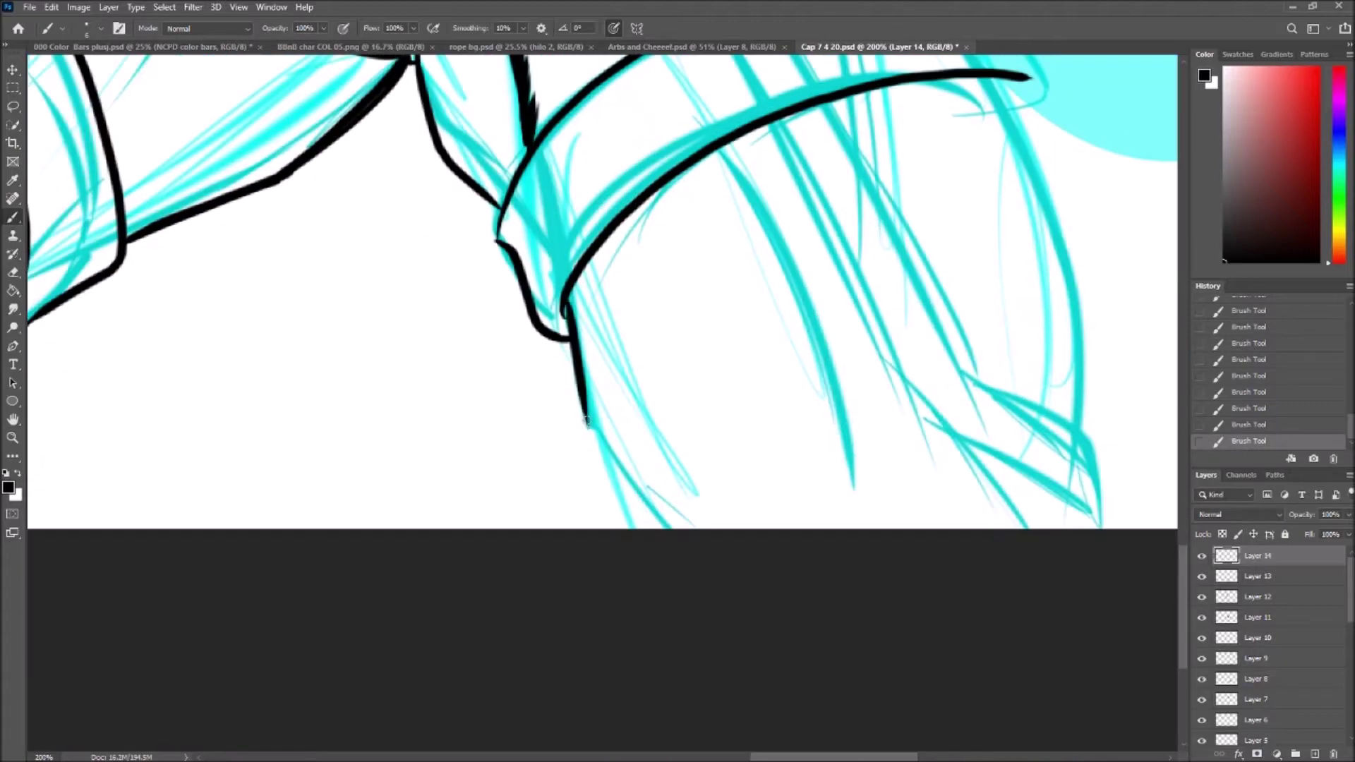
- Ink the leg's outer contours, muscle fold and pointed strap below the thigh band over the cyan sketch
{"action": "left_click_drag", "start_coordinate": [753, 167], "coordinate": [667, 289]}
{"action": "left_click_drag", "start_coordinate": [592, 240], "coordinate": [906, 620]}
{"action": "mouse_move", "coordinate": [633, 230]}
{"action": "left_mouse_down"}
{"action": "mouse_move", "coordinate": [723, 409]}
{"action": "mouse_move", "coordinate": [910, 617]}
{"action": "left_mouse_up"}
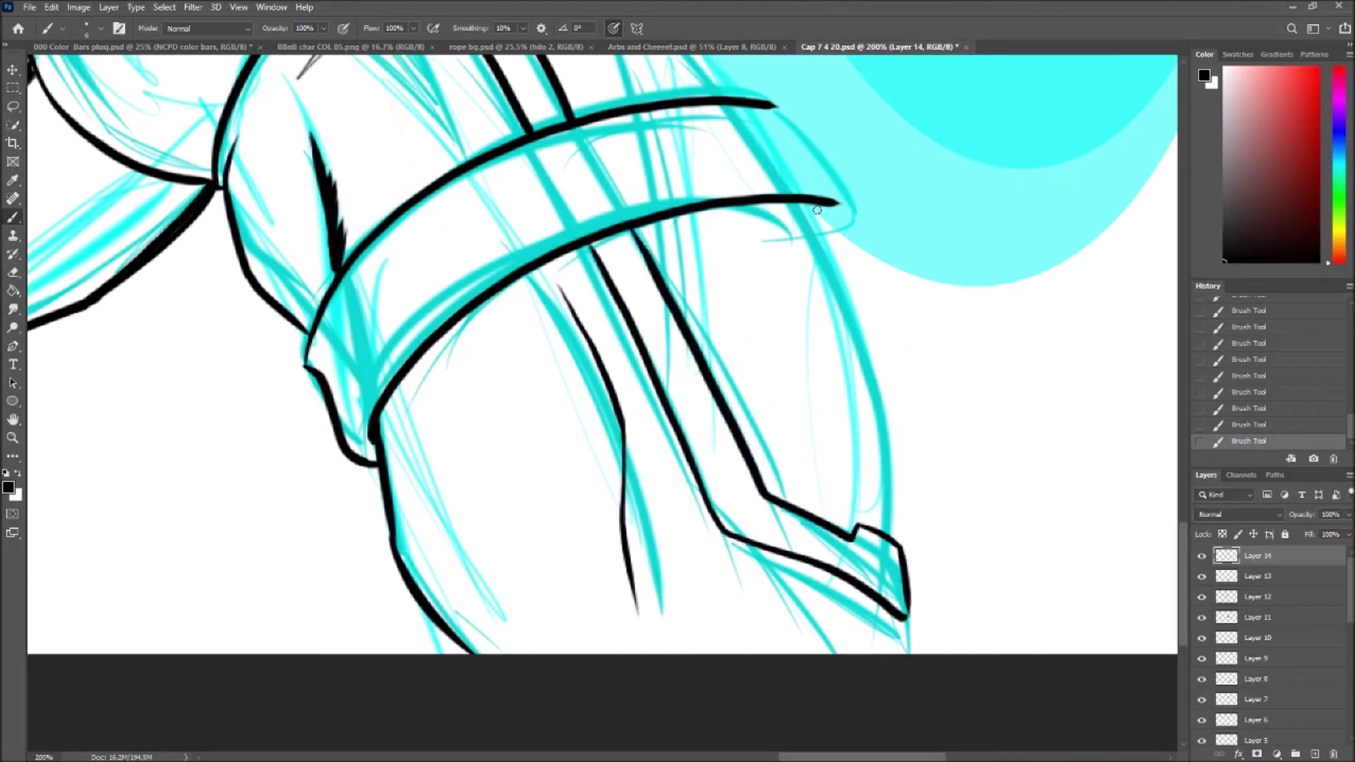
{"action": "mouse_move", "coordinate": [820, 214]}
{"action": "left_mouse_down"}
{"action": "mouse_move", "coordinate": [898, 540]}
{"action": "mouse_move", "coordinate": [917, 663]}
{"action": "left_mouse_up"}
{"action": "left_click_drag", "start_coordinate": [727, 584], "coordinate": [846, 654]}
{"action": "left_click_drag", "start_coordinate": [775, 554], "coordinate": [900, 632]}
- Ink the rectangular shoulder-strap buckle on a new layer and erase the old strap lines crossing it
{"action": "scroll", "coordinate": [1185, 479], "scroll_direction": "up", "scroll_amount": 5}
{"action": "scroll", "coordinate": [1185, 480], "scroll_direction": "left", "scroll_amount": 5}
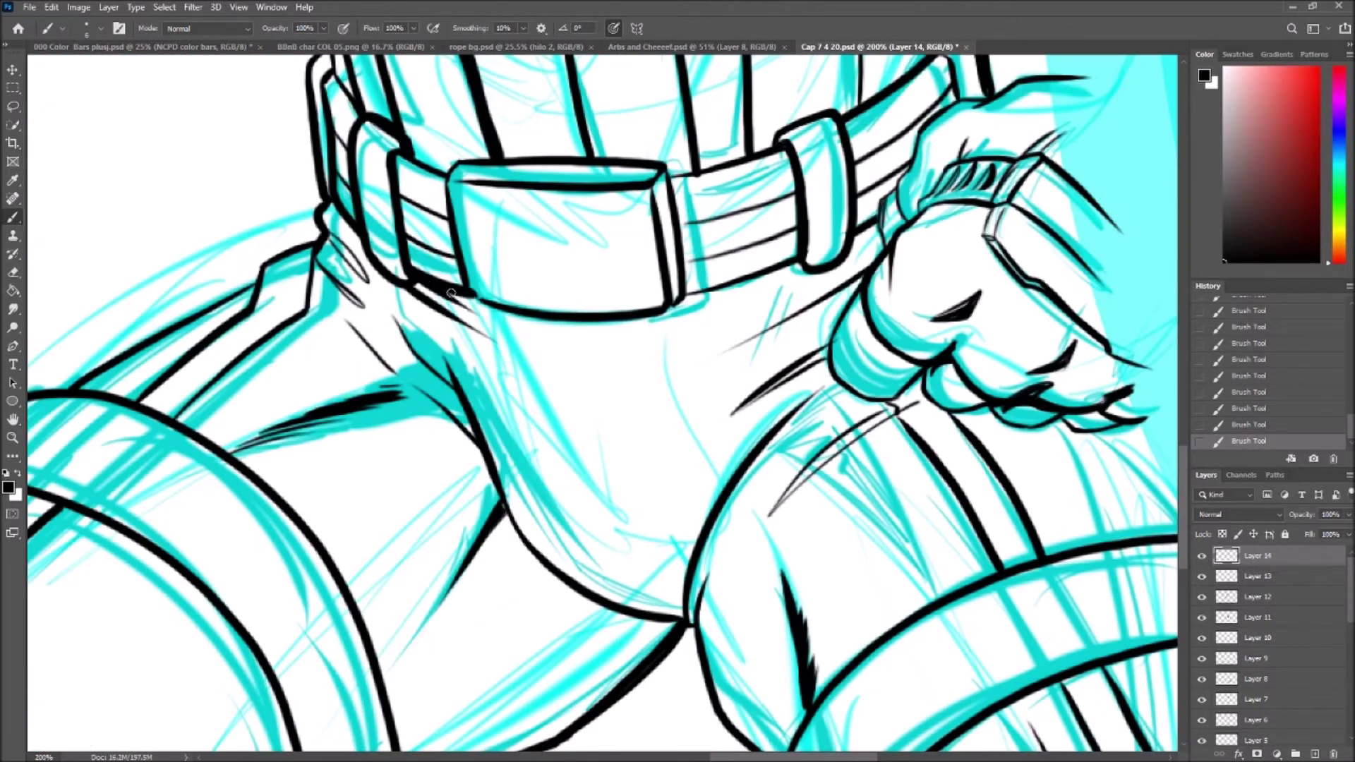
{"action": "scroll", "coordinate": [1182, 517], "scroll_direction": "up", "scroll_amount": 10}
{"action": "key", "text": "ctrl+shift+alt+n"}
{"action": "left_click_drag", "start_coordinate": [684, 350], "coordinate": [822, 351]}
{"action": "mouse_move", "coordinate": [687, 351]}
{"action": "left_mouse_down"}
{"action": "mouse_move", "coordinate": [688, 427]}
{"action": "mouse_move", "coordinate": [818, 357]}
{"action": "left_mouse_up"}
{"action": "left_click_drag", "start_coordinate": [702, 374], "coordinate": [796, 372]}
{"action": "left_click_drag", "start_coordinate": [712, 413], "coordinate": [744, 414]}
{"action": "key", "text": "e"}
{"action": "left_click", "coordinate": [714, 360], "text": "ctrl"}
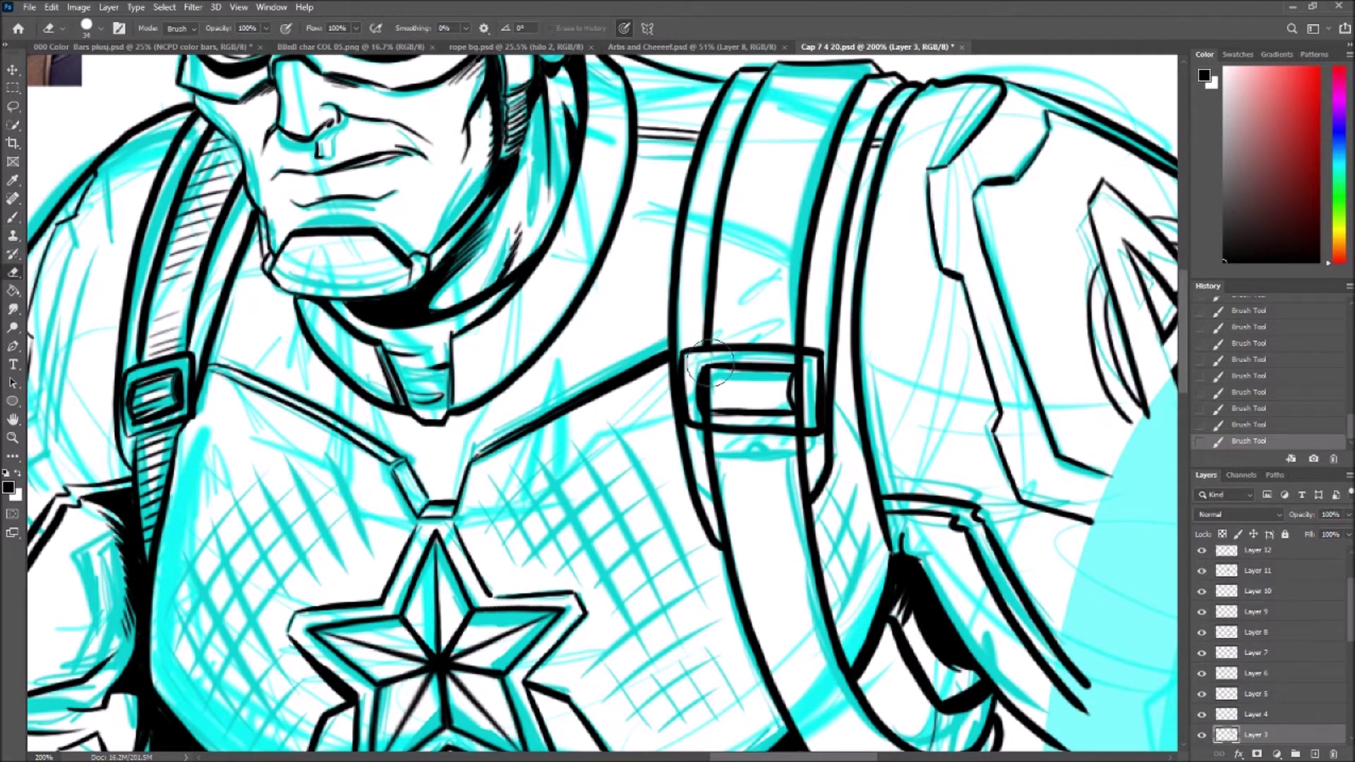
{"action": "key", "text": "b"}
- Add short horizontal hatch lines along the buckled shoulder strap, from the shoulder down past the buckle
{"action": "left_click", "coordinate": [748, 351], "text": "ctrl"}
{"action": "left_click_drag", "start_coordinate": [848, 68], "coordinate": [773, 77]}
{"action": "left_click_drag", "start_coordinate": [850, 85], "coordinate": [770, 90]}
{"action": "left_click_drag", "start_coordinate": [782, 243], "coordinate": [735, 244]}
{"action": "left_click_drag", "start_coordinate": [783, 258], "coordinate": [734, 258]}
{"action": "left_click_drag", "start_coordinate": [784, 272], "coordinate": [732, 273]}
{"action": "left_click_drag", "start_coordinate": [786, 286], "coordinate": [731, 286]}
{"action": "left_click_drag", "start_coordinate": [787, 300], "coordinate": [730, 301]}
{"action": "left_click_drag", "start_coordinate": [789, 312], "coordinate": [729, 314]}
{"action": "left_click_drag", "start_coordinate": [789, 326], "coordinate": [731, 327]}
{"action": "left_click_drag", "start_coordinate": [789, 339], "coordinate": [733, 339]}
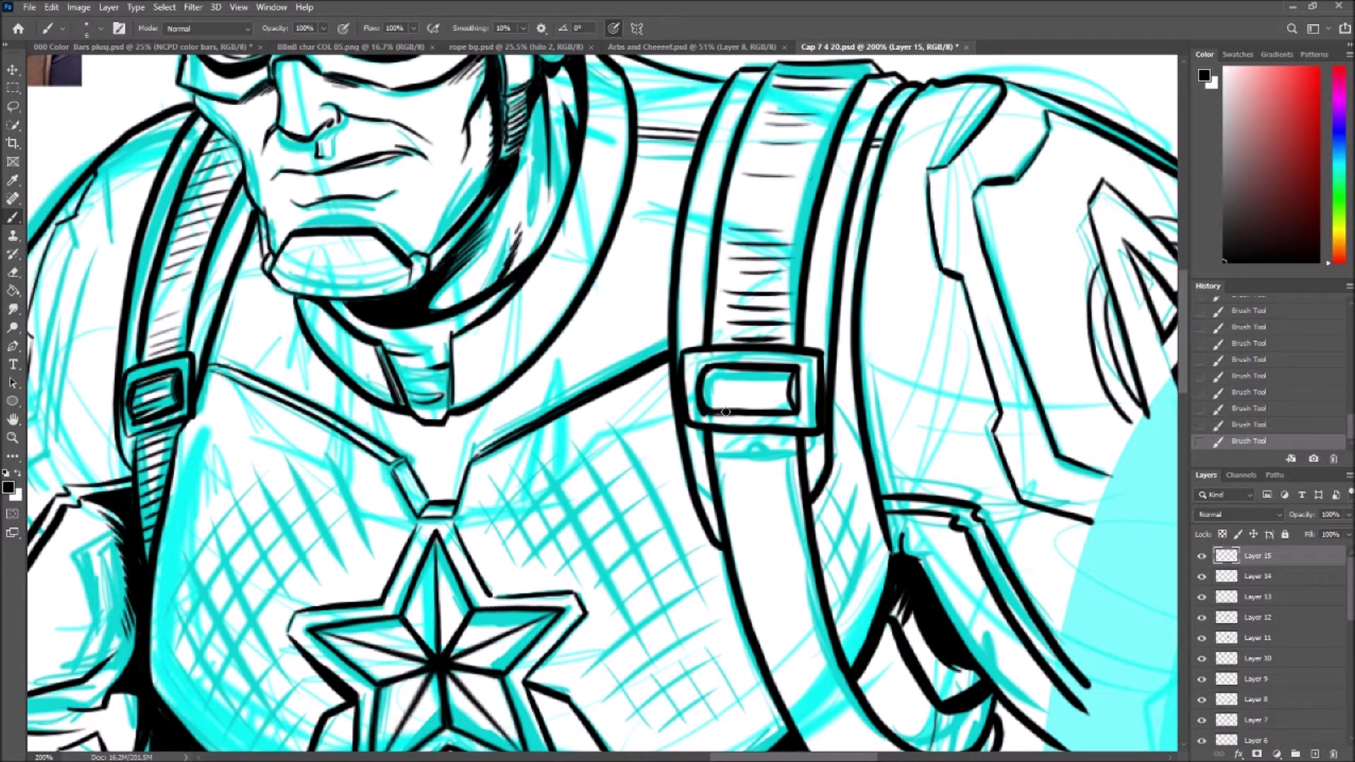
{"action": "scroll", "coordinate": [715, 389], "scroll_direction": "down", "scroll_amount": 5}
{"action": "left_click_drag", "start_coordinate": [779, 261], "coordinate": [717, 261]}
{"action": "left_click_drag", "start_coordinate": [788, 276], "coordinate": [716, 278]}
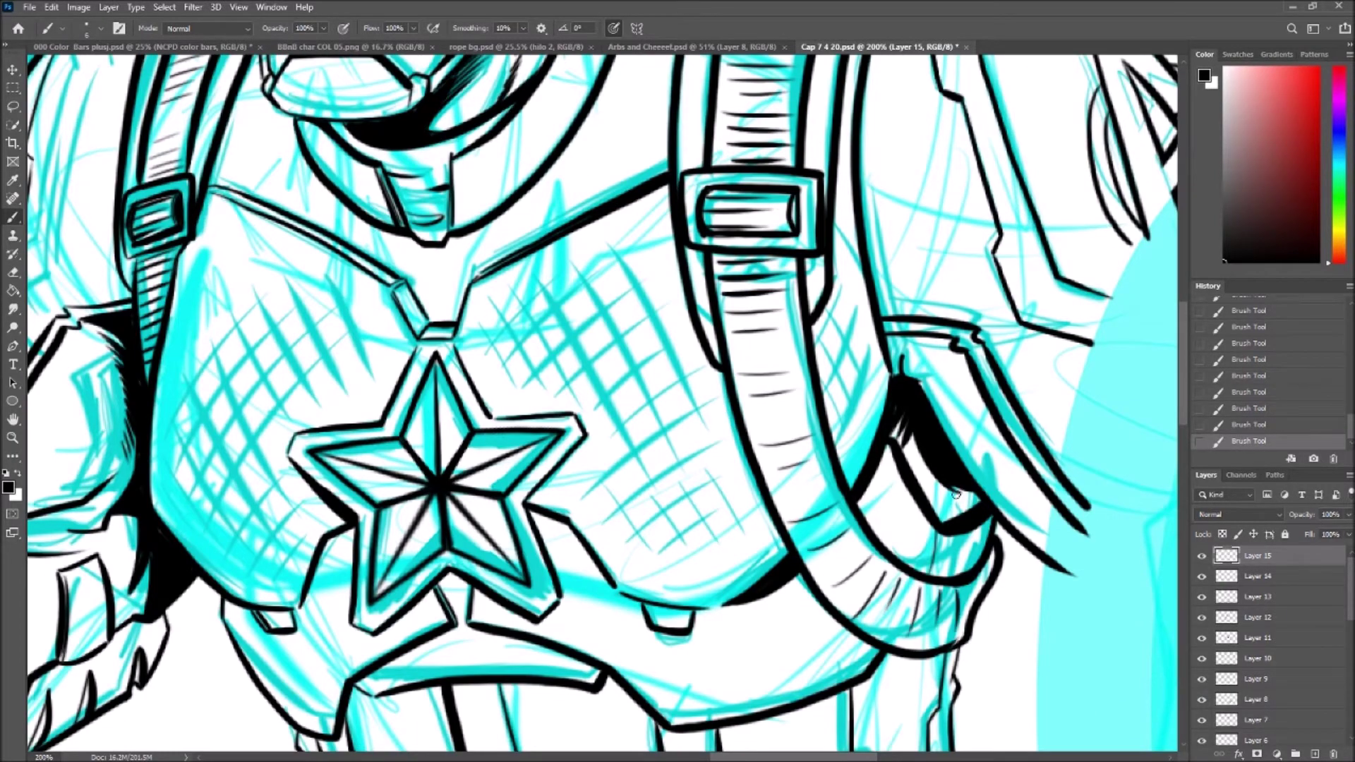
- Ink the long narrow bevel along the upper edge of the hammer head and erase the overshoot at its far corner
{"action": "scroll", "coordinate": [956, 494], "scroll_direction": "right", "scroll_amount": 10}
{"action": "scroll", "coordinate": [125, 215], "scroll_direction": "up", "scroll_amount": 3}
{"action": "mouse_move", "coordinate": [310, 447]}
{"action": "left_mouse_down"}
{"action": "mouse_move", "coordinate": [670, 148]}
{"action": "mouse_move", "coordinate": [360, 467]}
{"action": "left_mouse_up"}
{"action": "left_click_drag", "start_coordinate": [360, 465], "coordinate": [737, 160]}
{"action": "key", "text": "e"}
{"action": "left_click_drag", "start_coordinate": [731, 162], "coordinate": [735, 166]}
{"action": "left_click_drag", "start_coordinate": [726, 169], "coordinate": [726, 185]}
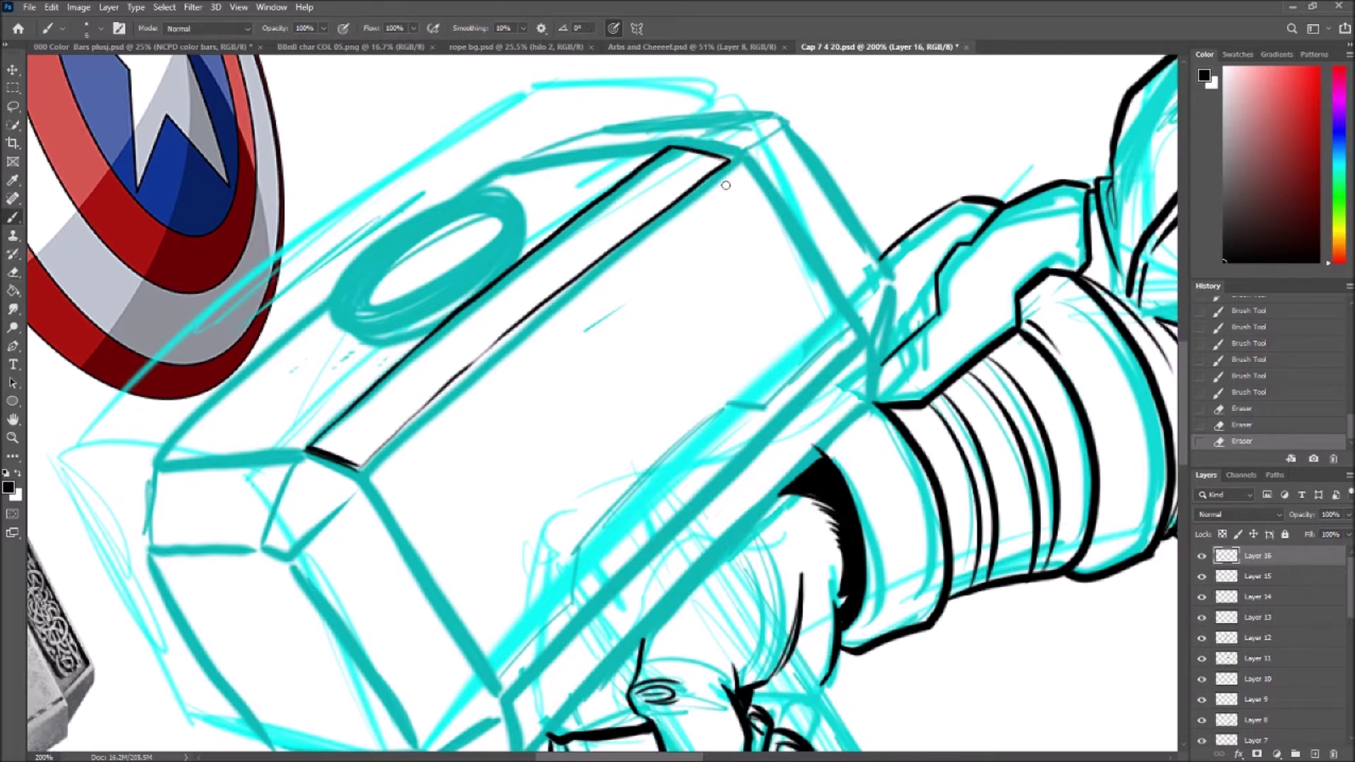
- Ink the hammer head's remaining long edges, its far corner and the narrow bevel along its lower side
{"action": "mouse_move", "coordinate": [414, 546]}
{"action": "left_mouse_down"}
{"action": "mouse_move", "coordinate": [513, 688]}
{"action": "mouse_move", "coordinate": [817, 381]}
{"action": "left_mouse_up"}
{"action": "left_click_drag", "start_coordinate": [772, 432], "coordinate": [868, 337]}
{"action": "mouse_move", "coordinate": [157, 465]}
{"action": "left_mouse_down"}
{"action": "mouse_move", "coordinate": [307, 449]}
{"action": "mouse_move", "coordinate": [529, 164]}
{"action": "mouse_move", "coordinate": [667, 145]}
{"action": "left_mouse_up"}
{"action": "scroll", "coordinate": [514, 574], "scroll_direction": "down", "scroll_amount": 3}
{"action": "mouse_move", "coordinate": [509, 505]}
{"action": "left_mouse_down"}
{"action": "mouse_move", "coordinate": [515, 573]}
{"action": "mouse_move", "coordinate": [793, 310]}
{"action": "left_mouse_up"}
{"action": "key", "text": "ctrl+z"}
{"action": "left_click_drag", "start_coordinate": [865, 213], "coordinate": [862, 150]}
{"action": "mouse_move", "coordinate": [514, 568]}
{"action": "left_mouse_down"}
{"action": "mouse_move", "coordinate": [867, 210]}
{"action": "mouse_move", "coordinate": [526, 577]}
{"action": "left_mouse_up"}
{"action": "mouse_move", "coordinate": [514, 511]}
{"action": "left_mouse_down"}
{"action": "mouse_move", "coordinate": [521, 561]}
{"action": "mouse_move", "coordinate": [864, 166]}
{"action": "left_mouse_up"}
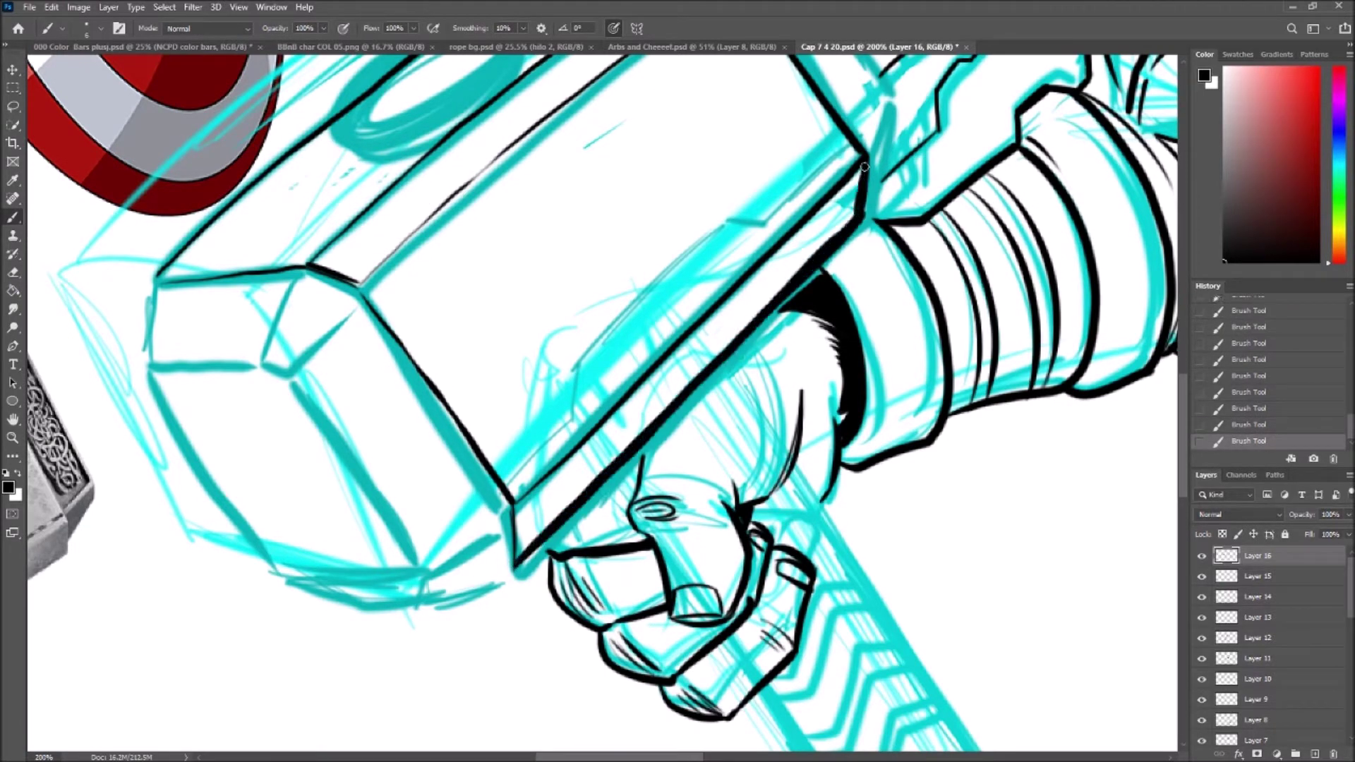
- Ink the facets of the hammer head's near end and the stepped groove along its lower side
{"action": "left_click_drag", "start_coordinate": [421, 582], "coordinate": [513, 569]}
{"action": "mouse_move", "coordinate": [293, 383]}
{"action": "left_mouse_down"}
{"action": "mouse_move", "coordinate": [422, 553]}
{"action": "mouse_move", "coordinate": [311, 594]}
{"action": "left_mouse_up"}
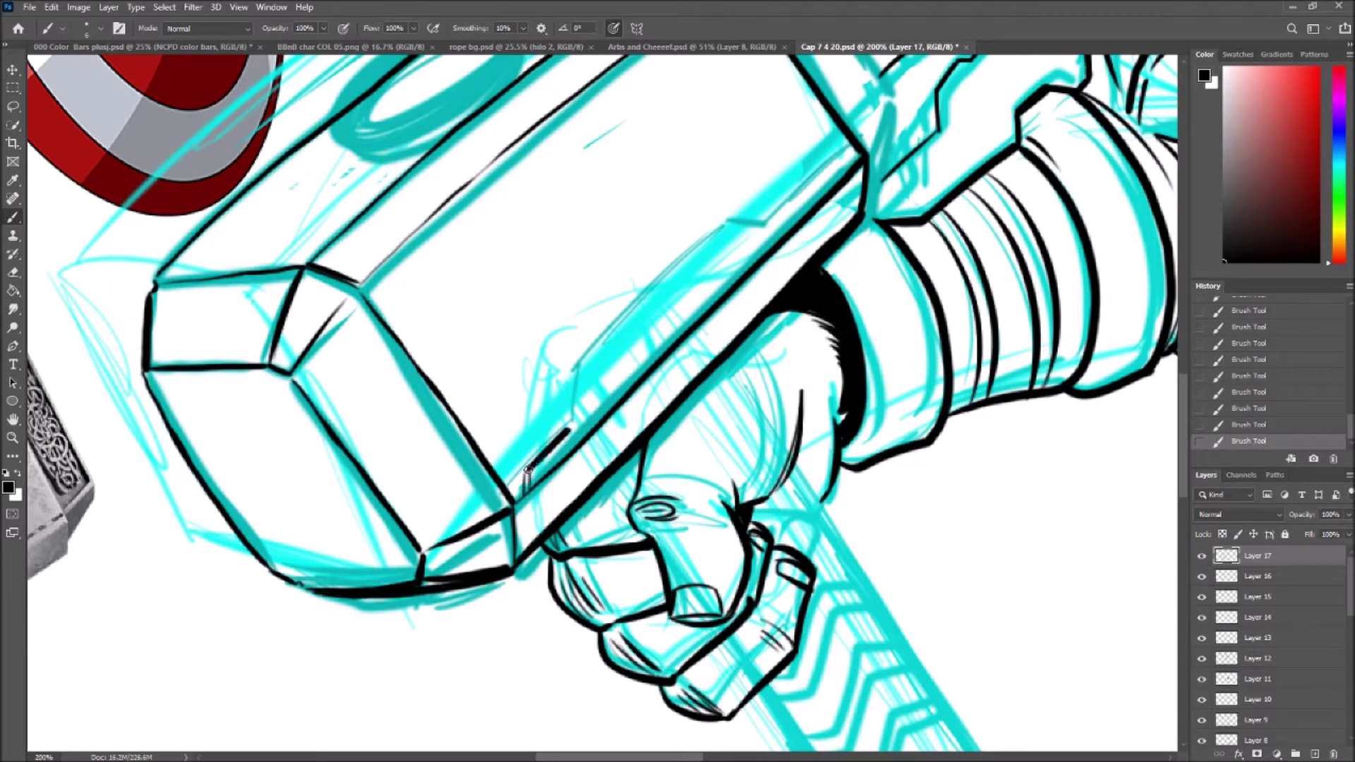
{"action": "key", "text": "ctrl+z"}
{"action": "mouse_move", "coordinate": [573, 371]}
{"action": "left_mouse_down"}
{"action": "mouse_move", "coordinate": [698, 251]}
{"action": "mouse_move", "coordinate": [760, 225]}
{"action": "left_mouse_up"}
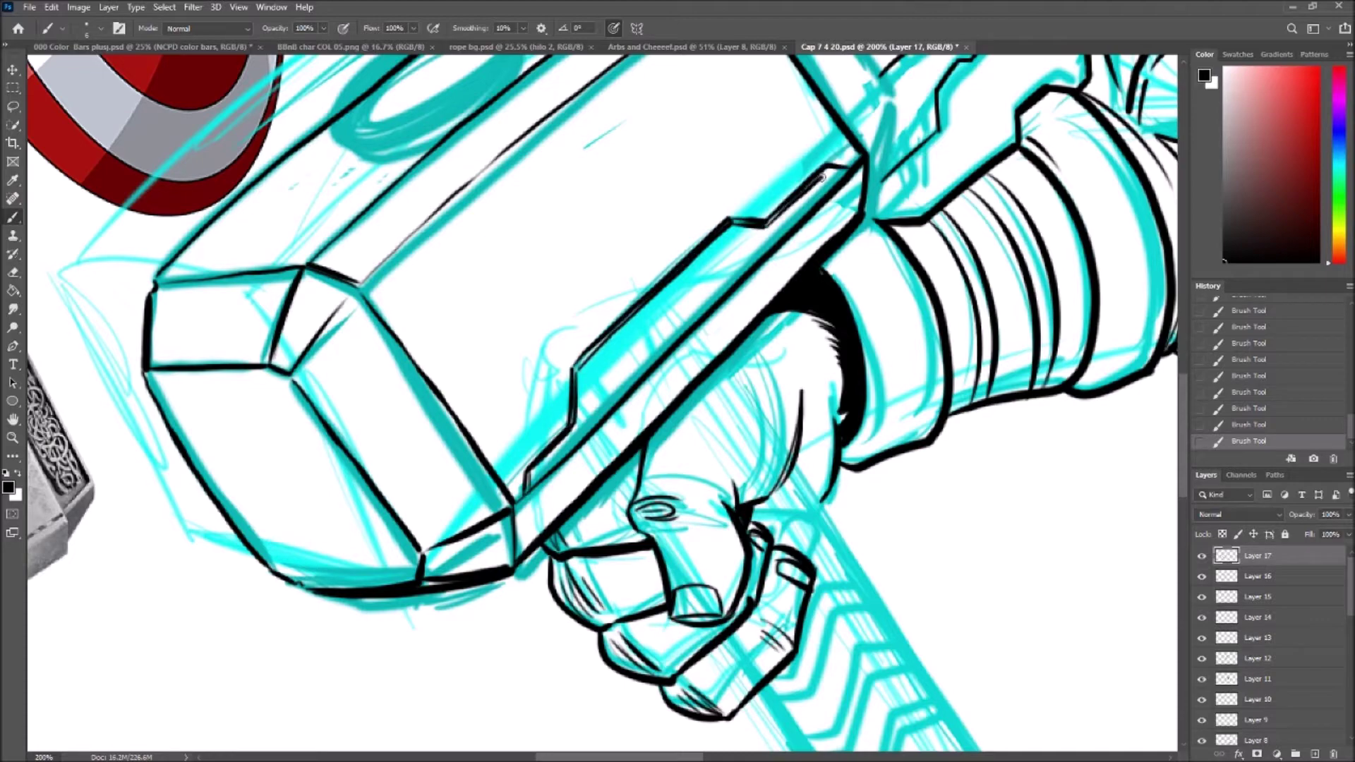
{"action": "scroll", "coordinate": [1181, 379], "scroll_direction": "up", "scroll_amount": 3}
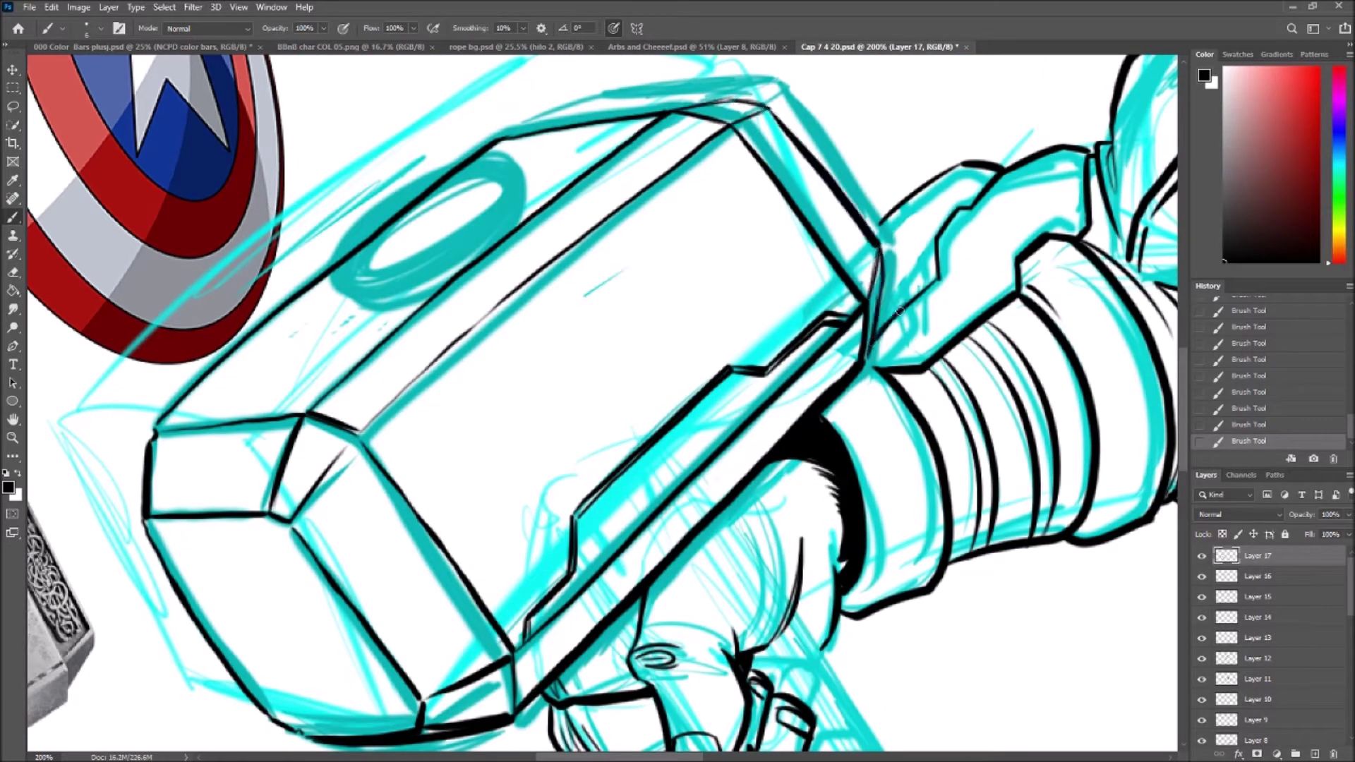
- Ink the oval on top of the hammer head on a new layer, then duplicate, offset and trim it to form a thick rim
{"action": "key", "text": "ctrl+shift+alt+n"}
{"action": "scroll", "coordinate": [857, 130], "scroll_direction": "up", "scroll_amount": 3}
{"action": "scroll", "coordinate": [857, 130], "scroll_direction": "down", "scroll_amount": 3}
{"action": "left_click_drag", "start_coordinate": [332, 247], "coordinate": [529, 160]}
{"action": "key", "text": "v"}
{"action": "key", "text": "Return"}
{"action": "key", "text": "ctrl+j"}
{"action": "left_click_drag", "start_coordinate": [409, 261], "coordinate": [423, 279]}
{"action": "key", "text": "e"}
{"action": "left_click_drag", "start_coordinate": [332, 296], "coordinate": [367, 317]}
{"action": "key", "text": "v"}
- Ink the inset rectangular panels on the hammer head's end facets on Layer 16
{"action": "left_click", "coordinate": [1257, 618]}
{"action": "key", "text": "b"}
{"action": "scroll", "coordinate": [180, 385], "scroll_direction": "down", "scroll_amount": 3}
{"action": "mouse_move", "coordinate": [161, 384]}
{"action": "left_mouse_down"}
{"action": "mouse_move", "coordinate": [161, 332]}
{"action": "mouse_move", "coordinate": [272, 328]}
{"action": "left_mouse_up"}
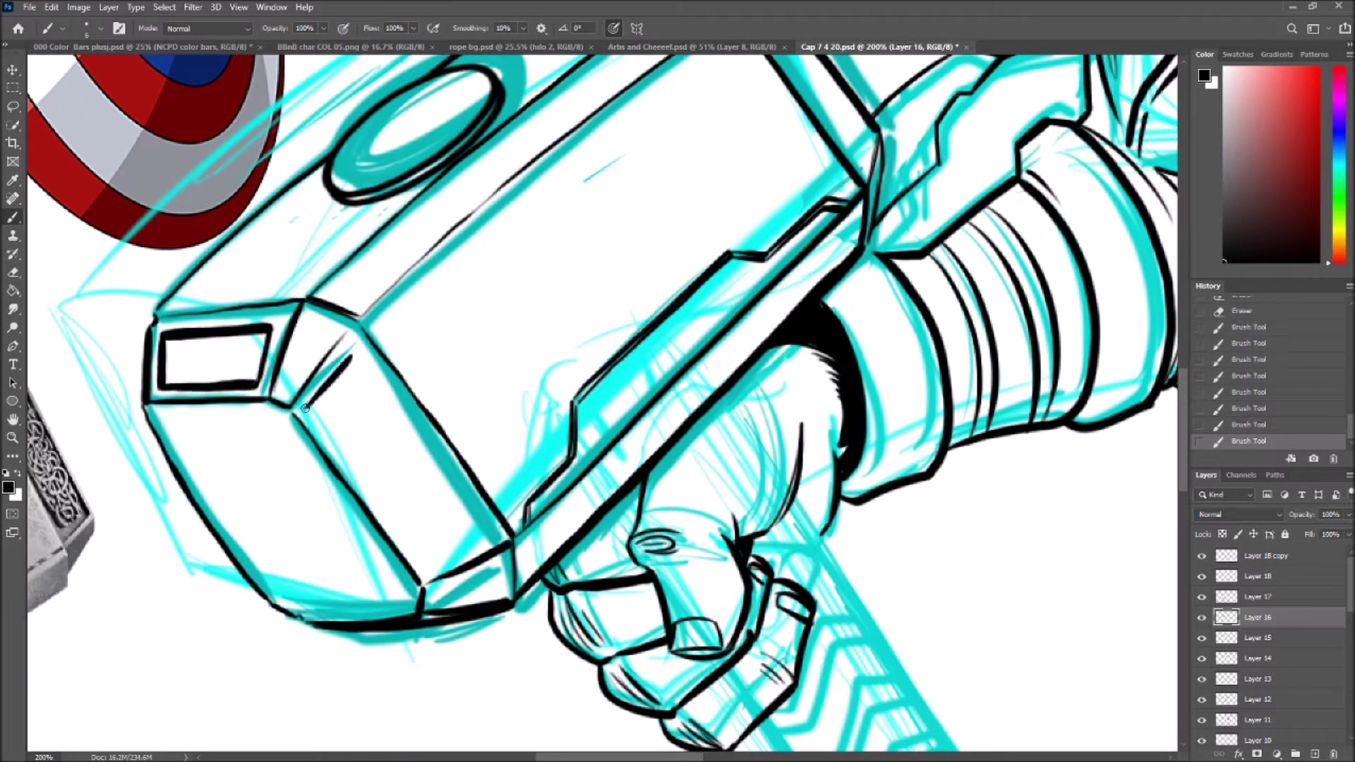
{"action": "left_click_drag", "start_coordinate": [310, 408], "coordinate": [424, 559]}
{"action": "scroll", "coordinate": [1185, 462], "scroll_direction": "up", "scroll_amount": 3}
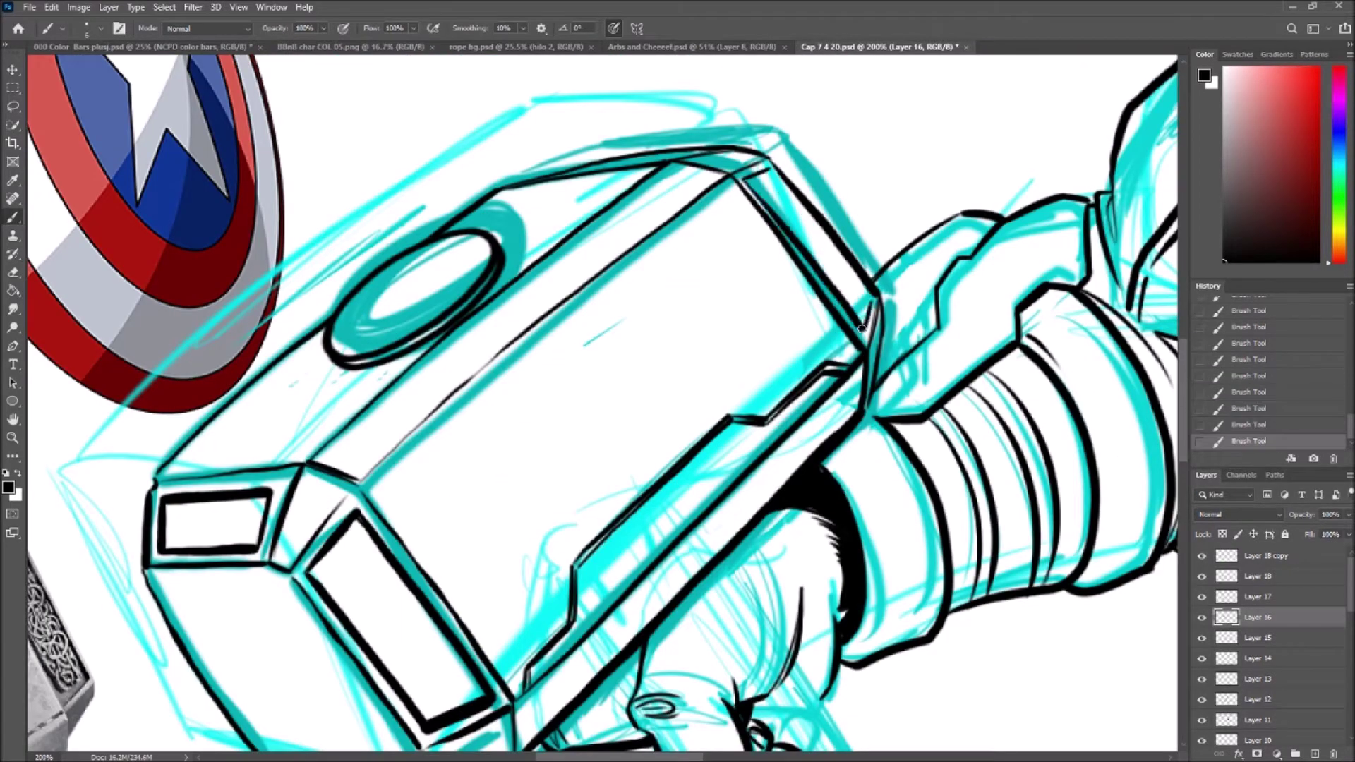
{"action": "key", "text": "alt+period"}
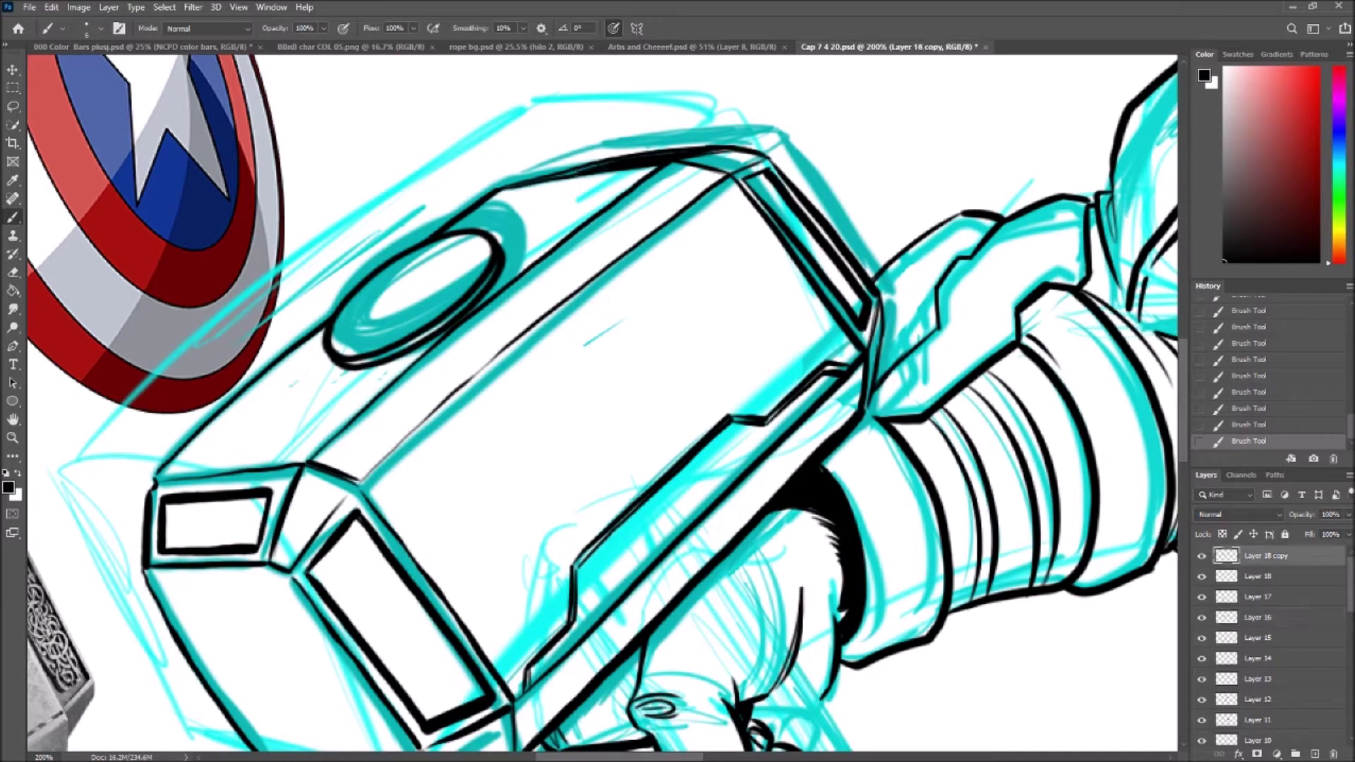
- Draw two parallel straight lines on a new layer and rotate them into place along the sketched hammer handle
{"action": "key", "text": "ctrl+shift+alt+n"}
{"action": "scroll", "coordinate": [880, 384], "scroll_direction": "down", "scroll_amount": 5}
{"action": "key", "text": "ctrl+minus"}
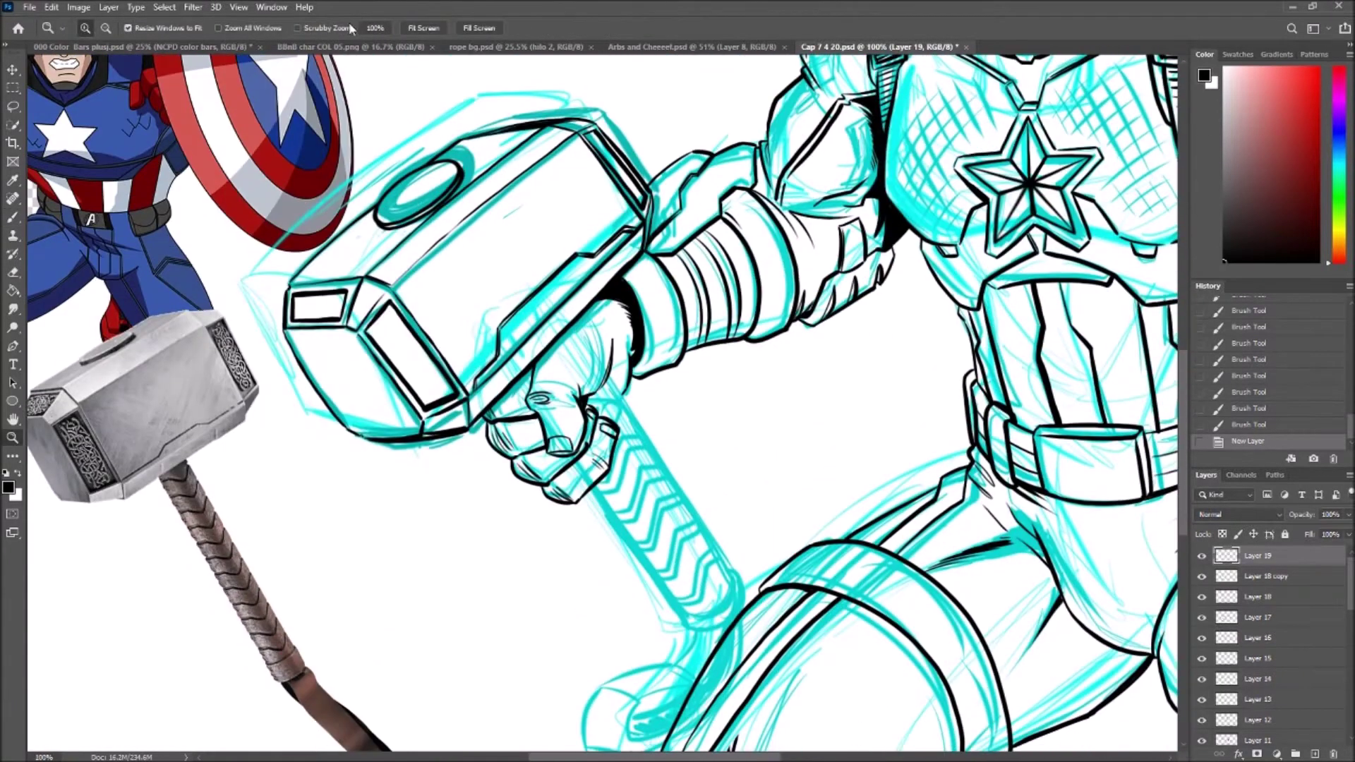
{"action": "key", "text": "ctrl+1"}
{"action": "key", "text": "ctrl+apostrophe"}
{"action": "left_click", "coordinate": [14, 219]}
{"action": "left_click_drag", "start_coordinate": [256, 362], "coordinate": [790, 362]}
{"action": "left_click_drag", "start_coordinate": [286, 470], "coordinate": [787, 469]}
{"action": "left_click", "coordinate": [239, 7]}
{"action": "left_click", "coordinate": [272, 175]}
{"action": "key", "text": "ctrl+t"}
{"action": "mouse_move", "coordinate": [797, 331]}
{"action": "left_mouse_down"}
{"action": "mouse_move", "coordinate": [695, 331]}
{"action": "mouse_move", "coordinate": [743, 351]}
{"action": "left_mouse_up"}
{"action": "key", "text": "Return"}
- Erase the handle lines where they overlap the hand and thigh, and add a new layer for the grip
{"action": "scroll", "coordinate": [742, 351], "scroll_direction": "up", "scroll_amount": 3}
{"action": "key", "text": "e"}
{"action": "left_click_drag", "start_coordinate": [783, 558], "coordinate": [867, 705]}
{"action": "mouse_move", "coordinate": [657, 335]}
{"action": "left_mouse_down"}
{"action": "mouse_move", "coordinate": [564, 381]}
{"action": "mouse_move", "coordinate": [580, 425]}
{"action": "left_mouse_up"}
{"action": "left_click_drag", "start_coordinate": [610, 293], "coordinate": [586, 324]}
{"action": "left_click_drag", "start_coordinate": [589, 258], "coordinate": [515, 405]}
{"action": "key", "text": "b"}
{"action": "key", "text": "ctrl+shift+alt+n"}
{"action": "scroll", "coordinate": [725, 616], "scroll_direction": "up", "scroll_amount": 3}
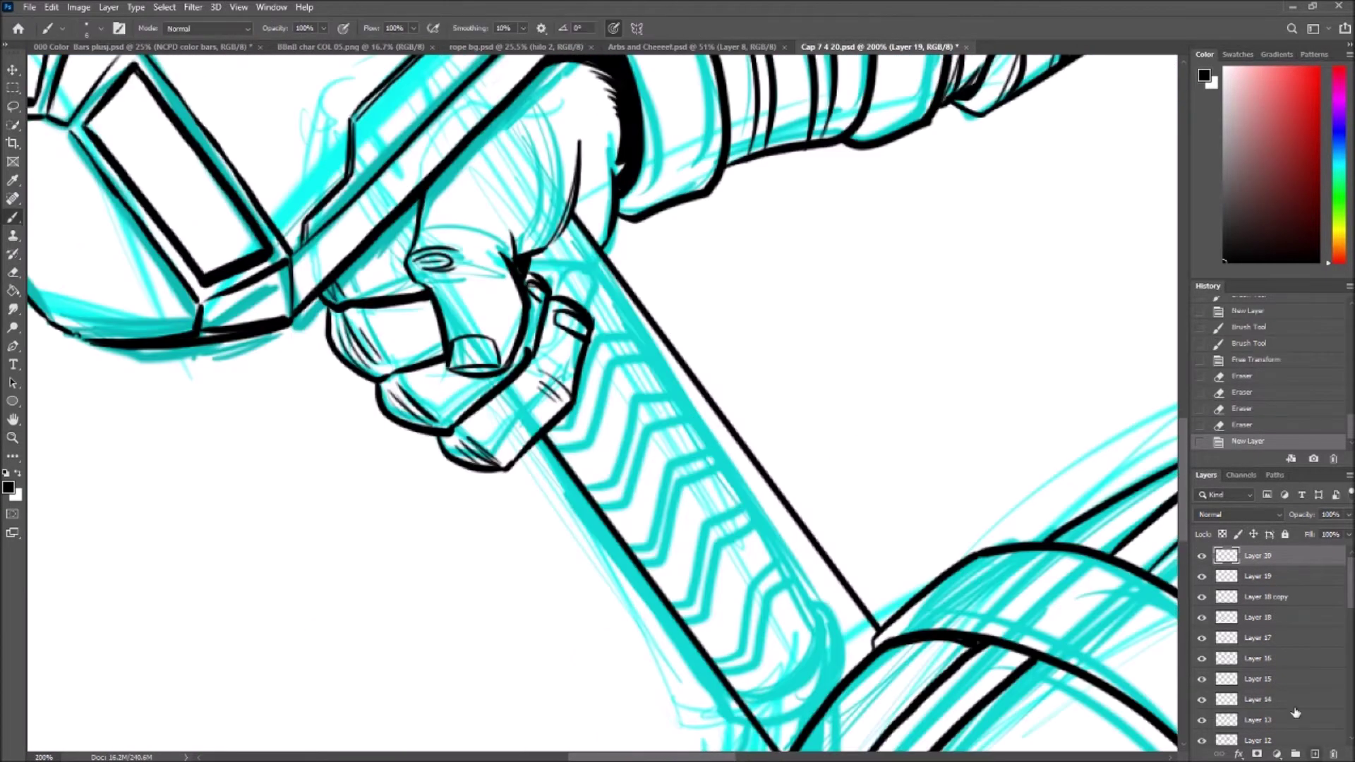
{"action": "left_click_drag", "start_coordinate": [812, 462], "coordinate": [765, 544]}
{"action": "left_click_drag", "start_coordinate": [833, 381], "coordinate": [804, 465]}
{"action": "left_click_drag", "start_coordinate": [818, 433], "coordinate": [824, 518]}
{"action": "left_click", "coordinate": [1282, 360]}
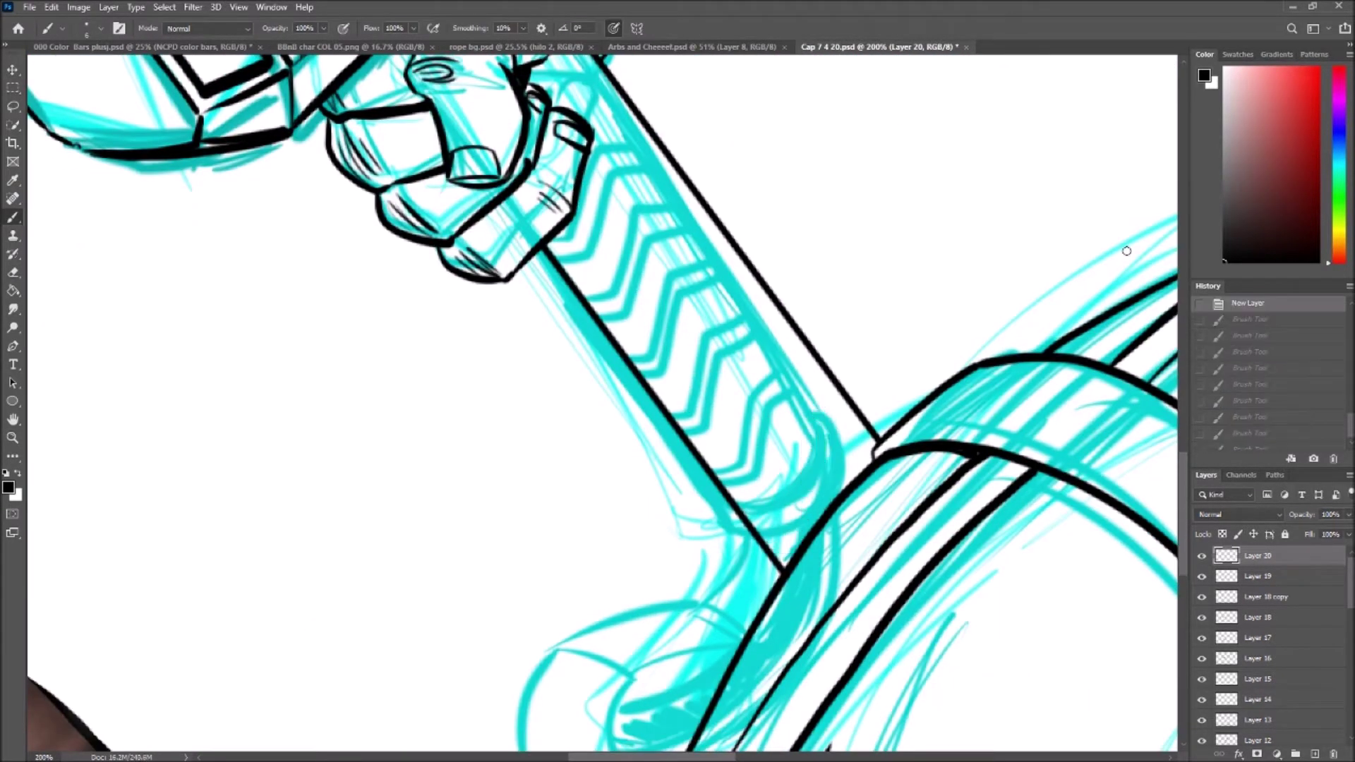
- Ink a chevron wrap on the hammer handle, repeat it down the grip with copies and erase the overhanging ends
{"action": "scroll", "coordinate": [553, 365], "scroll_direction": "up", "scroll_amount": 3}
{"action": "left_click_drag", "start_coordinate": [567, 382], "coordinate": [606, 376]}
{"action": "key", "text": "v"}
{"action": "left_click_drag", "start_coordinate": [635, 270], "coordinate": [839, 587]}
{"action": "key", "text": "e"}
{"action": "left_click_drag", "start_coordinate": [803, 681], "coordinate": [819, 635]}
{"action": "mouse_move", "coordinate": [635, 275]}
{"action": "left_mouse_down"}
{"action": "mouse_move", "coordinate": [586, 205]}
{"action": "mouse_move", "coordinate": [508, 296]}
{"action": "left_mouse_up"}
- Fit the whole drawing in view and merge the chevron layers of the hammer grip
{"action": "key", "text": "z"}
{"action": "left_click", "coordinate": [408, 28]}
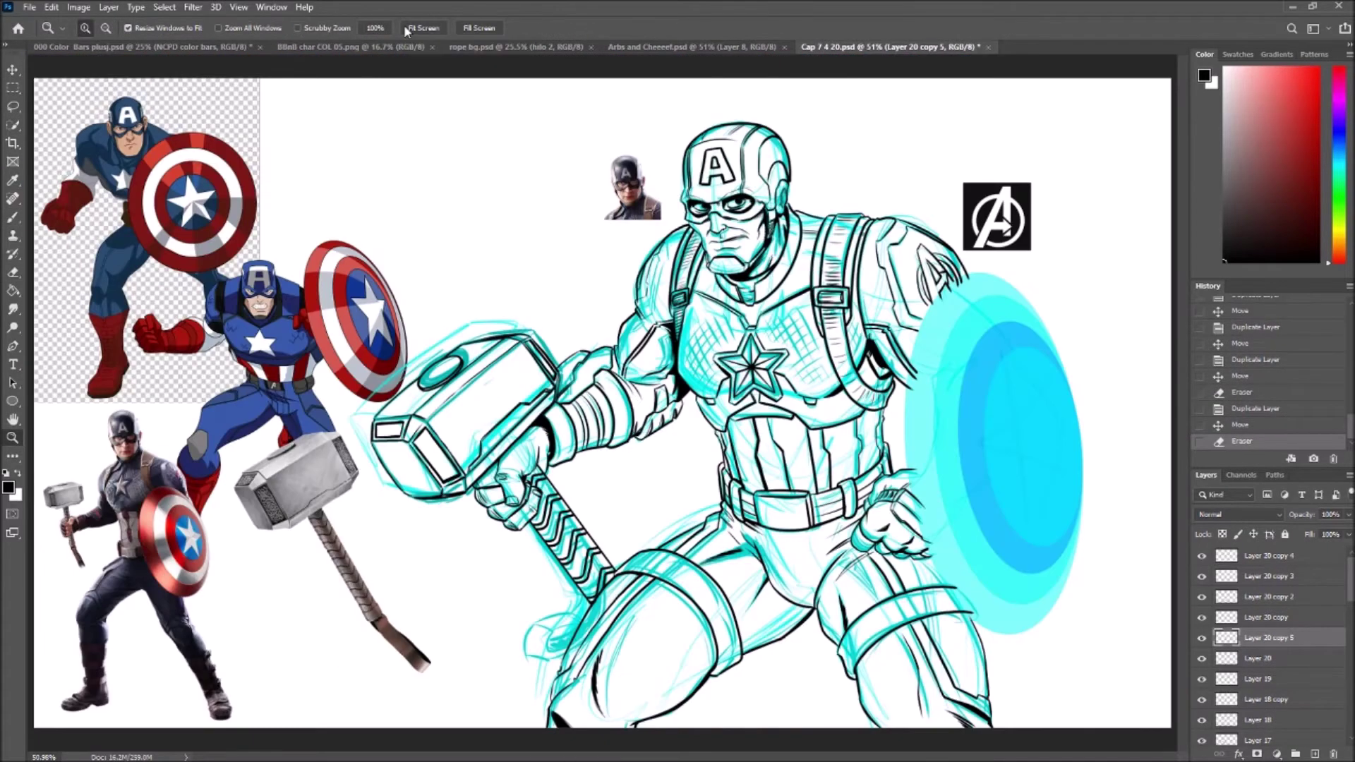
{"action": "key", "text": "v"}
{"action": "key", "text": "ctrl+e"}
- Create a new document, copy the shield layer into it and rotate the shield so that it lies horizontally
{"action": "key", "text": "ctrl+alt+n"}
{"action": "left_click", "coordinate": [875, 47]}
{"action": "left_click_drag", "start_coordinate": [705, 395], "coordinate": [823, 420]}
{"action": "key", "text": "ctrl+t"}
{"action": "left_click_drag", "start_coordinate": [833, 515], "coordinate": [698, 452]}
{"action": "key", "text": "Return"}
{"action": "key", "text": "ctrl+shift+alt+n"}
{"action": "key", "text": "ctrl+1"}
{"action": "key", "text": "w"}
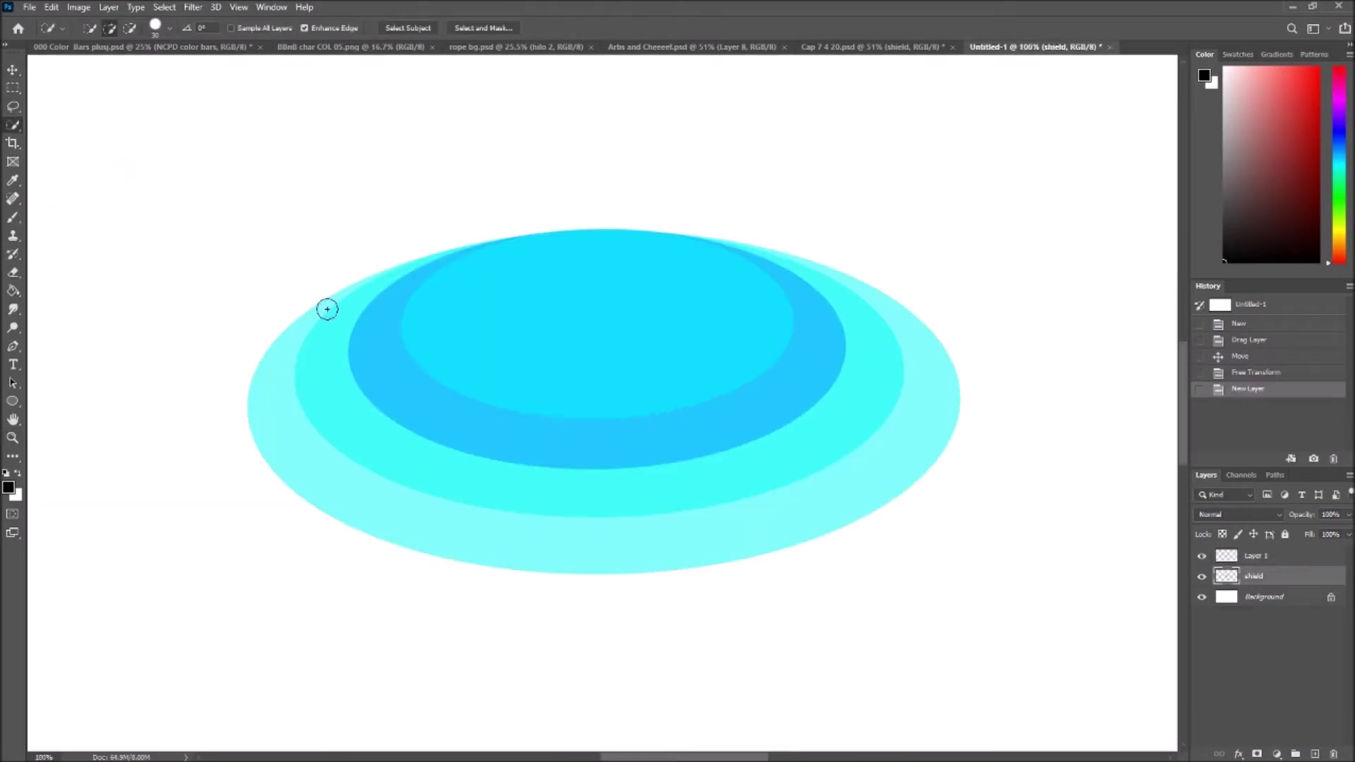
{"action": "left_click", "coordinate": [511, 525]}
{"action": "left_click", "coordinate": [599, 339], "text": "alt"}
{"action": "left_click", "coordinate": [1256, 555]}
{"action": "key", "text": "b"}
{"action": "key", "text": "ctrl+plus"}
{"action": "left_click_drag", "start_coordinate": [135, 338], "coordinate": [352, 634]}
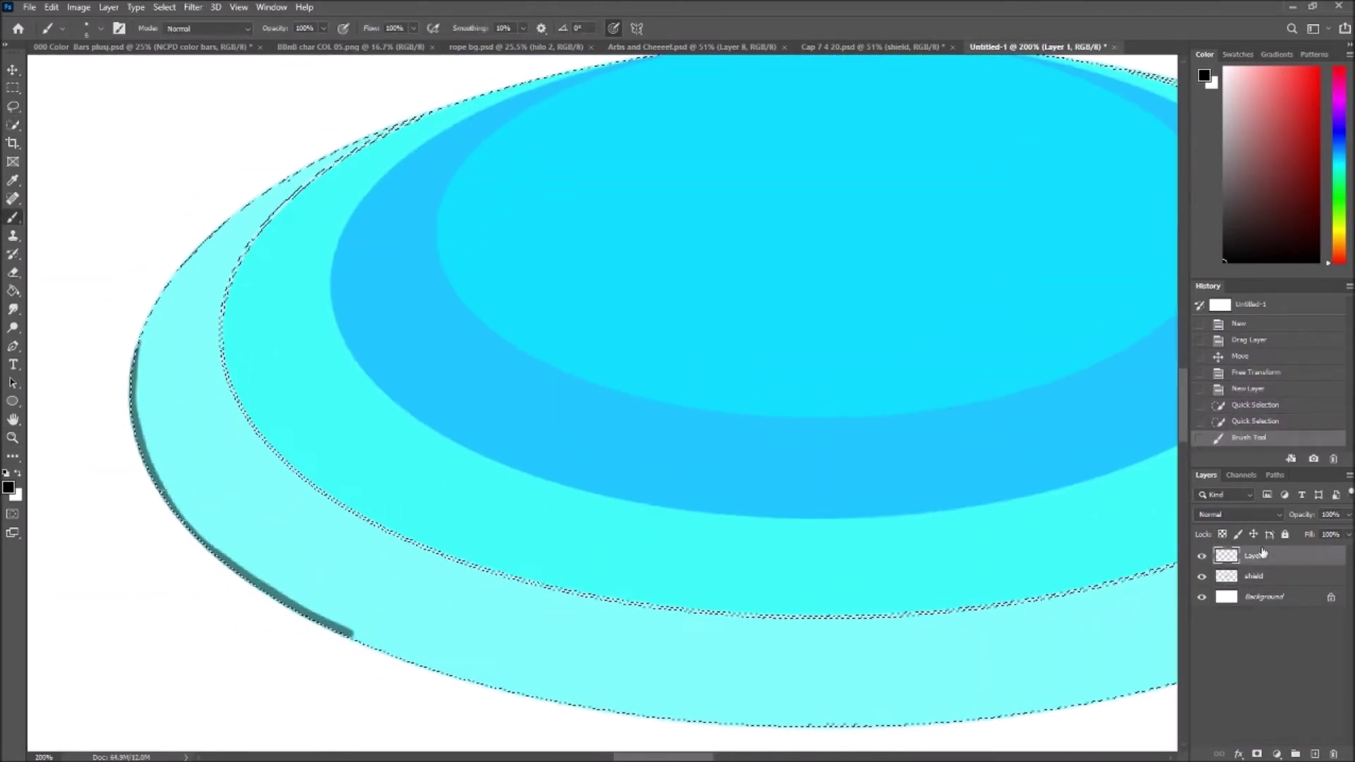
{"action": "mouse_move", "coordinate": [198, 254]}
{"action": "left_mouse_down"}
{"action": "mouse_move", "coordinate": [141, 459]}
{"action": "mouse_move", "coordinate": [804, 725]}
{"action": "left_mouse_up"}
{"action": "left_click_drag", "start_coordinate": [392, 402], "coordinate": [289, 607]}
{"action": "left_click_drag", "start_coordinate": [213, 242], "coordinate": [324, 395]}
{"action": "left_click_drag", "start_coordinate": [1256, 555], "coordinate": [1332, 754]}
{"action": "key", "text": "ctrl+d"}
- Make an elliptical selection around the shield's outer edge and fill it with black on a new layer
{"action": "key", "text": "ctrl+1"}
{"action": "key", "text": "m"}
{"action": "left_click_drag", "start_coordinate": [268, 563], "coordinate": [1011, 225]}
{"action": "left_click_drag", "start_coordinate": [874, 363], "coordinate": [880, 366]}
{"action": "key", "text": "ctrl+shift+alt+n"}
{"action": "key", "text": "g"}
{"action": "left_click", "coordinate": [548, 372]}
{"action": "key", "text": "ctrl+d"}
- Hollow out the black ellipse with a slightly smaller copy as the selection guide, leaving only a thin outline
{"action": "key", "text": "ctrl+t"}
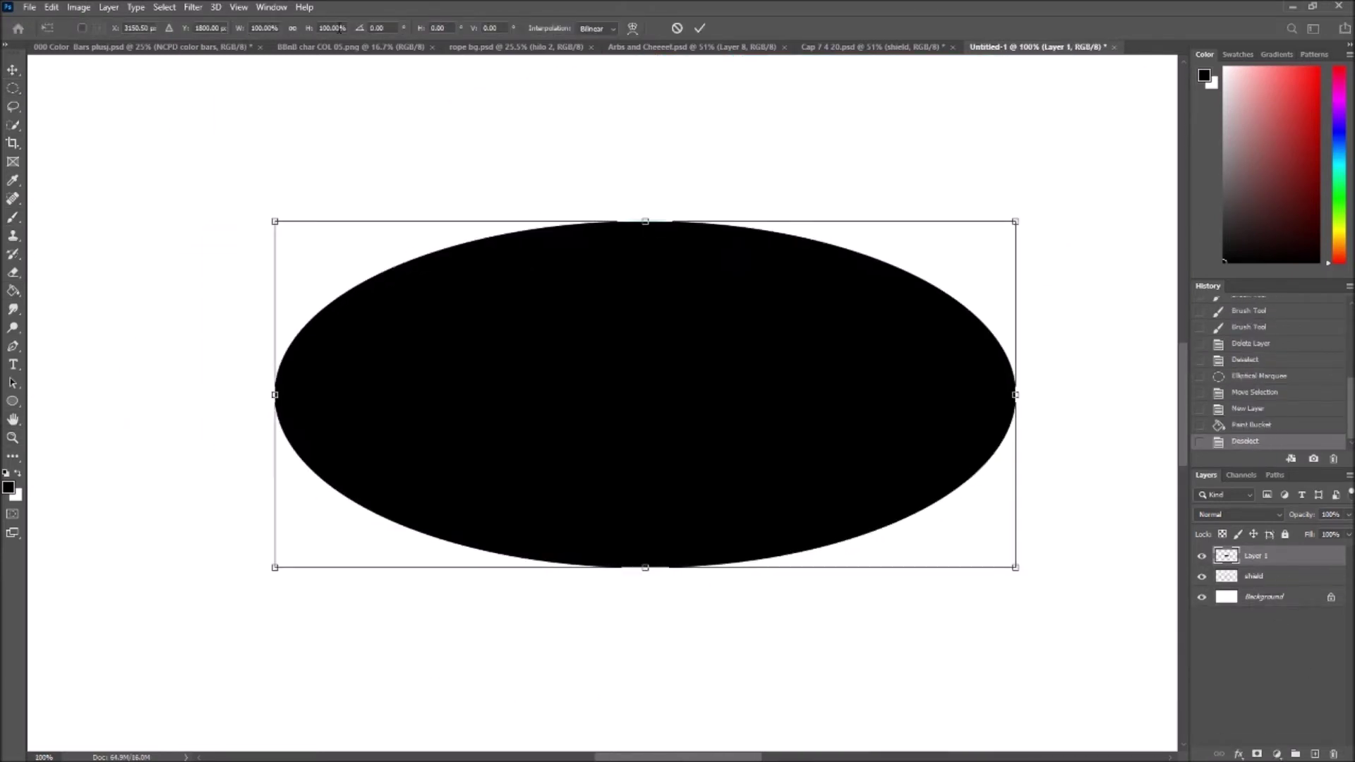
{"action": "key", "text": "ctrl+j"}
{"action": "key", "text": "Return"}
{"action": "key", "text": "w"}
{"action": "left_click", "coordinate": [868, 408]}
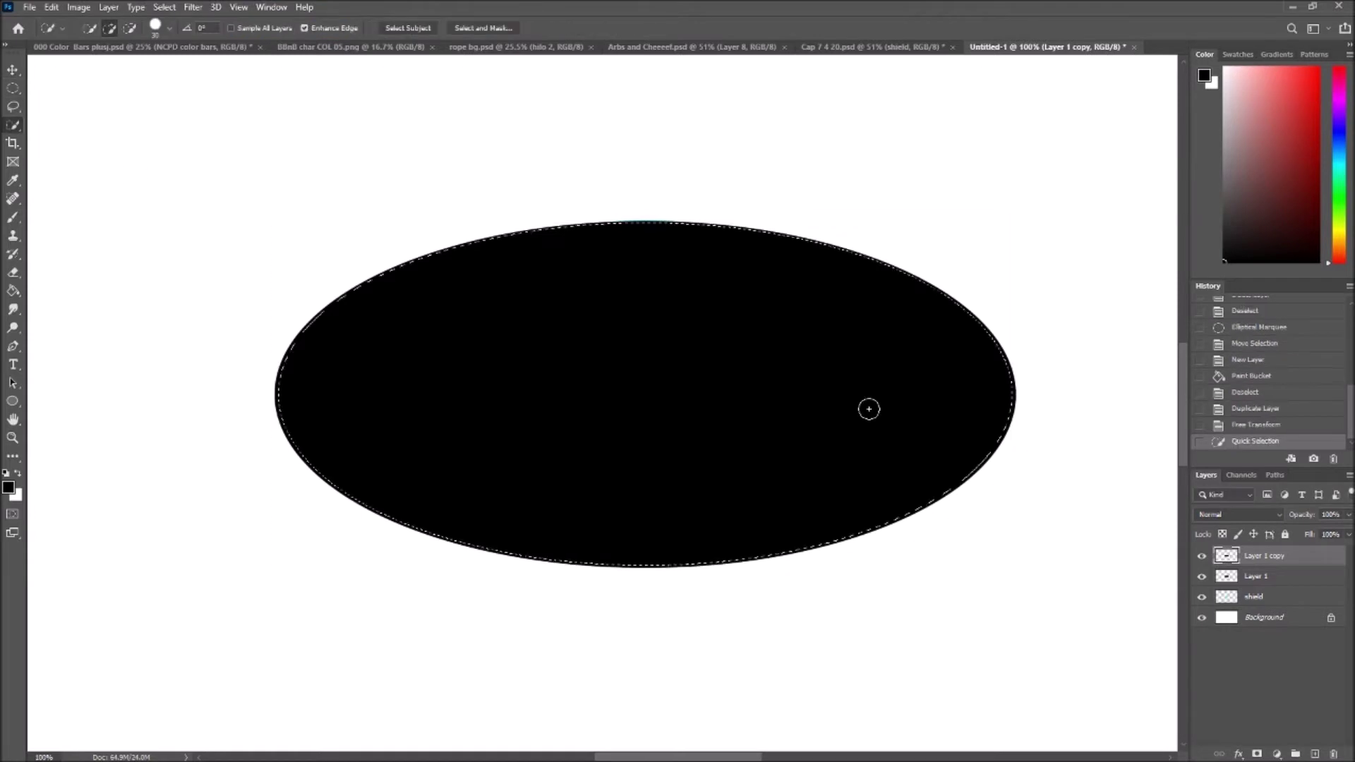
{"action": "key", "text": "Delete"}
{"action": "key", "text": "ctrl+d"}
- Duplicate the outline ellipse and scale the copy to about 84% to fit the shield's second ring
{"action": "key", "text": "ctrl+j"}
{"action": "key", "text": "ctrl+t"}
{"action": "left_click_drag", "start_coordinate": [297, 221], "coordinate": [329, 221]}
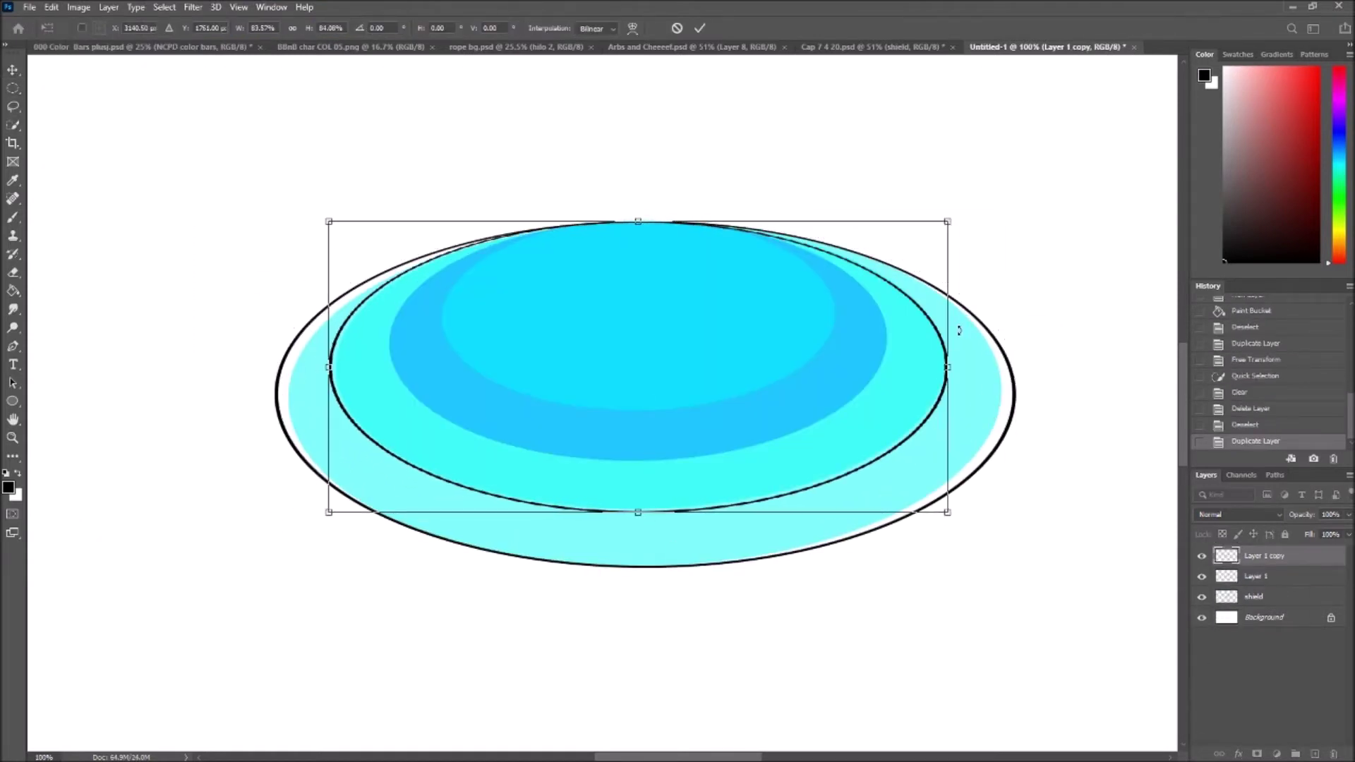
{"action": "key", "text": "Return"}
- Duplicate both outline ellipses, merge the copies and scale them to about 68% wide and 69% high for the inner rings
{"action": "key", "text": "ctrl+j"}
{"action": "key", "text": "ctrl+["}
{"action": "key", "text": "ctrl+j"}
{"action": "key", "text": "ctrl+e"}
{"action": "key", "text": "ctrl+t"}
{"action": "left_click_drag", "start_coordinate": [1023, 393], "coordinate": [926, 365]}
{"action": "left_click_drag", "start_coordinate": [699, 472], "coordinate": [700, 463]}
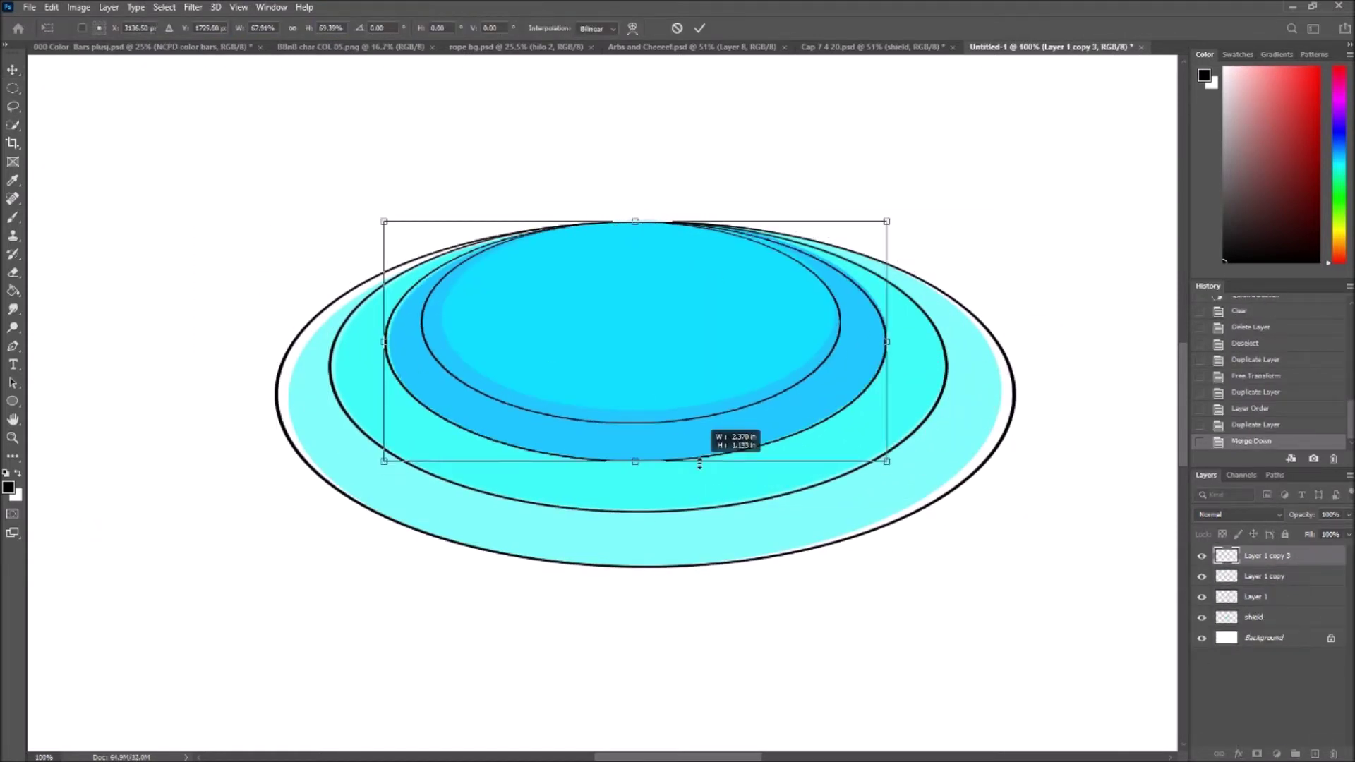
{"action": "left_click", "coordinate": [699, 28]}
- Merge all the shield's ring outlines into a single layer above the shield colours
{"action": "key", "text": "ctrl+e"}
{"action": "key", "text": "ctrl+e"}
{"action": "key", "text": "v"}
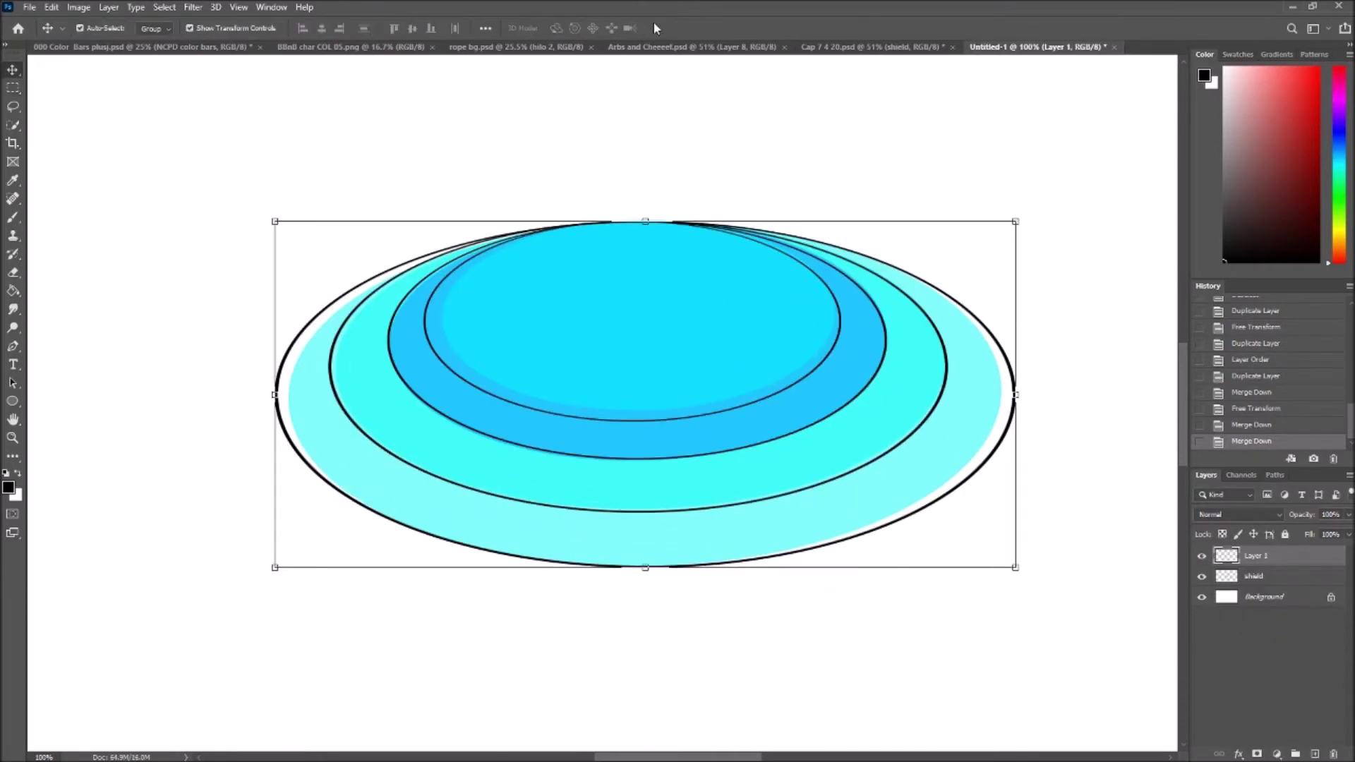
{"action": "key", "text": "ctrl+shift+alt+n"}
{"action": "key", "text": "b"}
{"action": "left_click_drag", "start_coordinate": [632, 234], "coordinate": [656, 225]}
{"action": "left_click_drag", "start_coordinate": [451, 367], "coordinate": [832, 296]}
{"action": "mouse_move", "coordinate": [469, 261]}
{"action": "left_mouse_down"}
{"action": "mouse_move", "coordinate": [644, 353]}
{"action": "mouse_move", "coordinate": [709, 413]}
{"action": "left_mouse_up"}
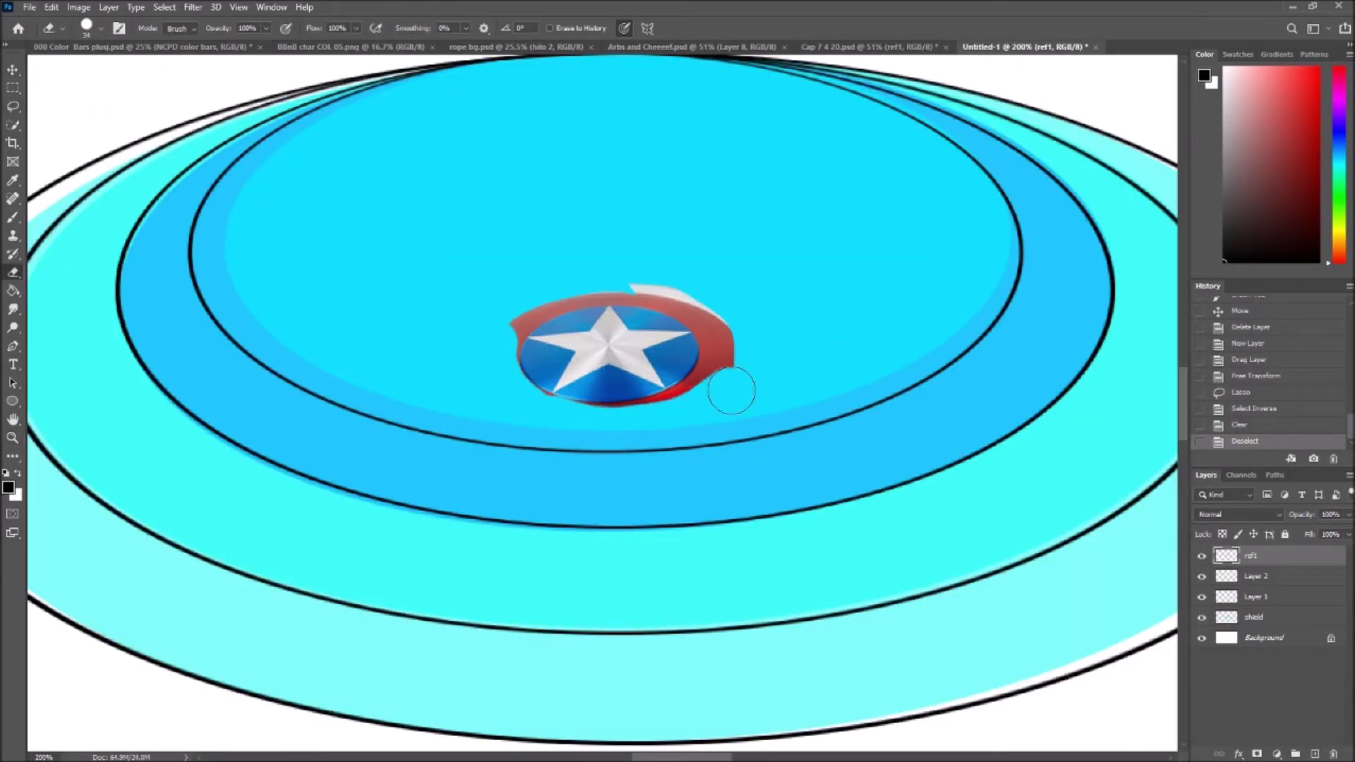
- Erase stray rim from the shield reference image and scale its blue star disc to fit the inner ellipse
{"action": "mouse_move", "coordinate": [731, 391]}
{"action": "left_mouse_down"}
{"action": "mouse_move", "coordinate": [499, 327]}
{"action": "mouse_move", "coordinate": [1098, 294]}
{"action": "left_mouse_up"}
{"action": "key", "text": "ctrl+minus"}
{"action": "key", "text": "v"}
{"action": "mouse_move", "coordinate": [611, 374]}
{"action": "left_mouse_down"}
{"action": "mouse_move", "coordinate": [605, 272]}
{"action": "mouse_move", "coordinate": [395, 332]}
{"action": "left_mouse_up"}
{"action": "key", "text": "ctrl+t"}
{"action": "left_click_drag", "start_coordinate": [663, 332], "coordinate": [832, 325]}
{"action": "left_click_drag", "start_coordinate": [613, 227], "coordinate": [615, 214]}
{"action": "key", "text": "Return"}
- Move the reference layer below the ring outlines and fine-tune its fit inside the inner ellipse
{"action": "key", "text": "ctrl+bracketleft"}
{"action": "key", "text": "ctrl+bracketleft"}
{"action": "left_click_drag", "start_coordinate": [612, 438], "coordinate": [599, 466]}
{"action": "key", "text": "Return"}
- Trace the reference star's outline in black on the layer above the ring outlines
{"action": "key", "text": "alt+bracketright"}
{"action": "key", "text": "alt+bracketright"}
{"action": "key", "text": "b"}
{"action": "key", "text": "ctrl+plus"}
{"action": "mouse_move", "coordinate": [349, 455]}
{"action": "left_mouse_down"}
{"action": "mouse_move", "coordinate": [448, 296]}
{"action": "mouse_move", "coordinate": [612, 351]}
{"action": "left_mouse_up"}
{"action": "left_click_drag", "start_coordinate": [240, 229], "coordinate": [446, 295]}
{"action": "left_click_drag", "start_coordinate": [244, 227], "coordinate": [526, 202]}
{"action": "mouse_move", "coordinate": [526, 203]}
{"action": "left_mouse_down"}
{"action": "mouse_move", "coordinate": [608, 114]}
{"action": "mouse_move", "coordinate": [705, 210]}
{"action": "left_mouse_up"}
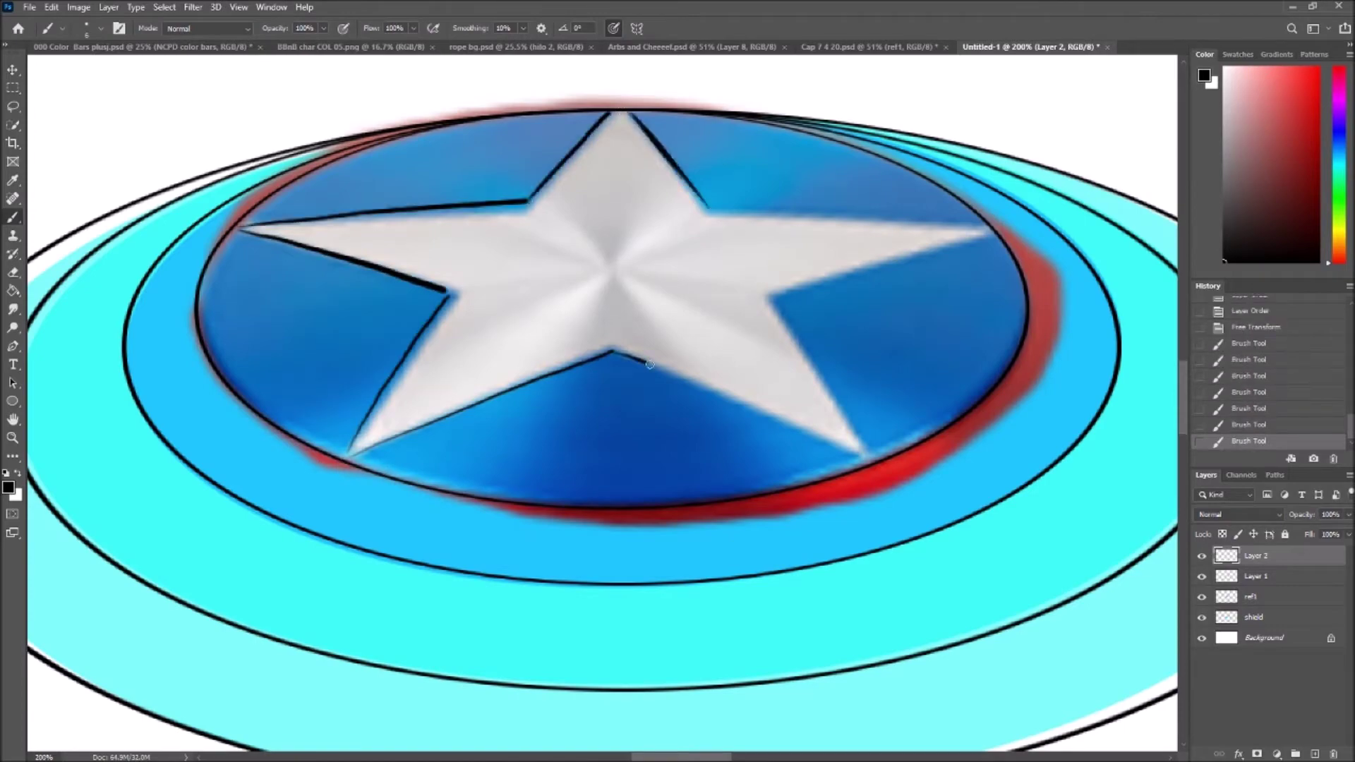
{"action": "left_click_drag", "start_coordinate": [613, 350], "coordinate": [867, 458]}
{"action": "left_click_drag", "start_coordinate": [771, 295], "coordinate": [867, 455]}
{"action": "left_click_drag", "start_coordinate": [771, 295], "coordinate": [995, 236]}
- Bring the ring and star layers into Cap 7 4 20.psd, then rotate and scale them onto the sketched shield
{"action": "key", "text": "ctrl+minus"}
{"action": "key", "text": "ctrl+minus"}
{"action": "key", "text": "ctrl+minus"}
{"action": "left_click_drag", "start_coordinate": [604, 393], "coordinate": [868, 46]}
{"action": "key", "text": "ctrl+t"}
{"action": "left_click_drag", "start_coordinate": [1125, 508], "coordinate": [1042, 402]}
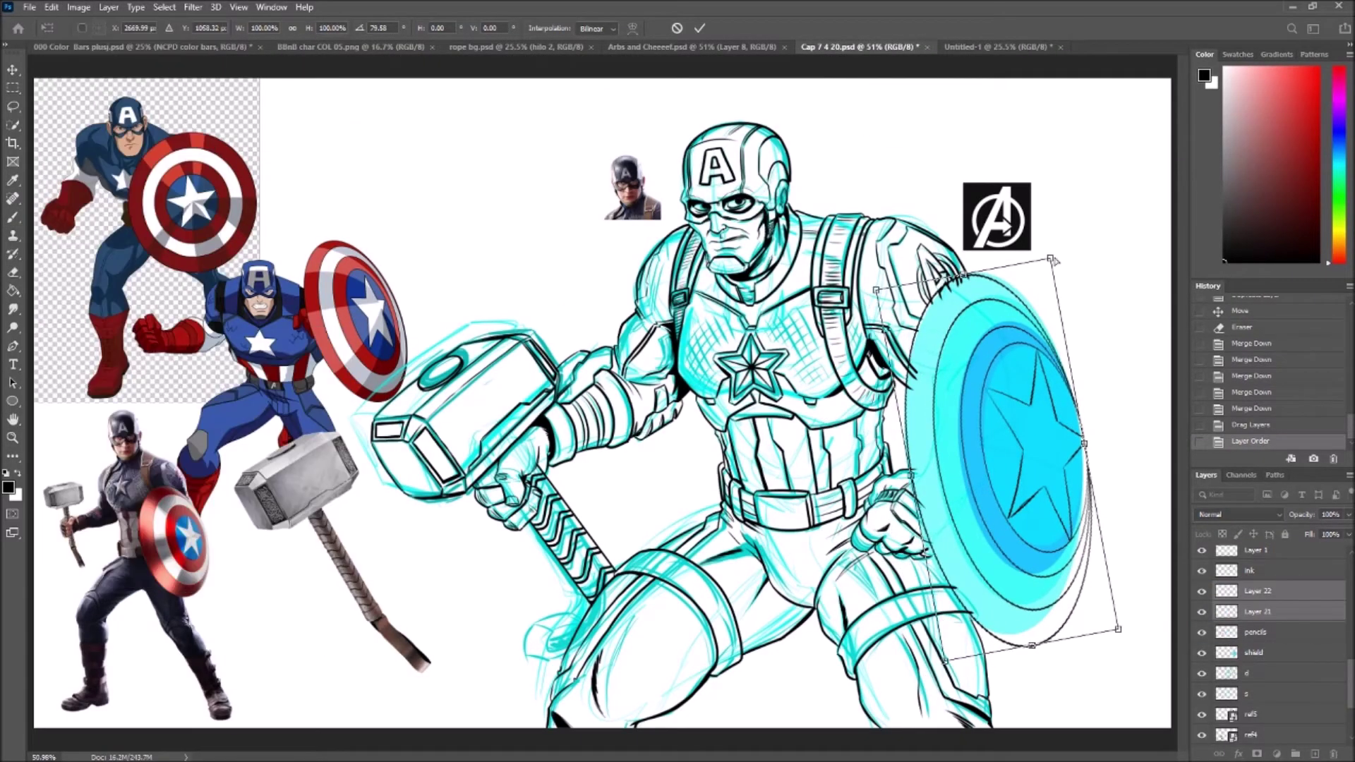
{"action": "key", "text": "Return"}
{"action": "left_click_drag", "start_coordinate": [1117, 628], "coordinate": [1107, 644]}
{"action": "key", "text": "Return"}
- Recolour the star outline dark blue and rename the ring outline layer as shield inks
{"action": "key", "text": "ctrl+1"}
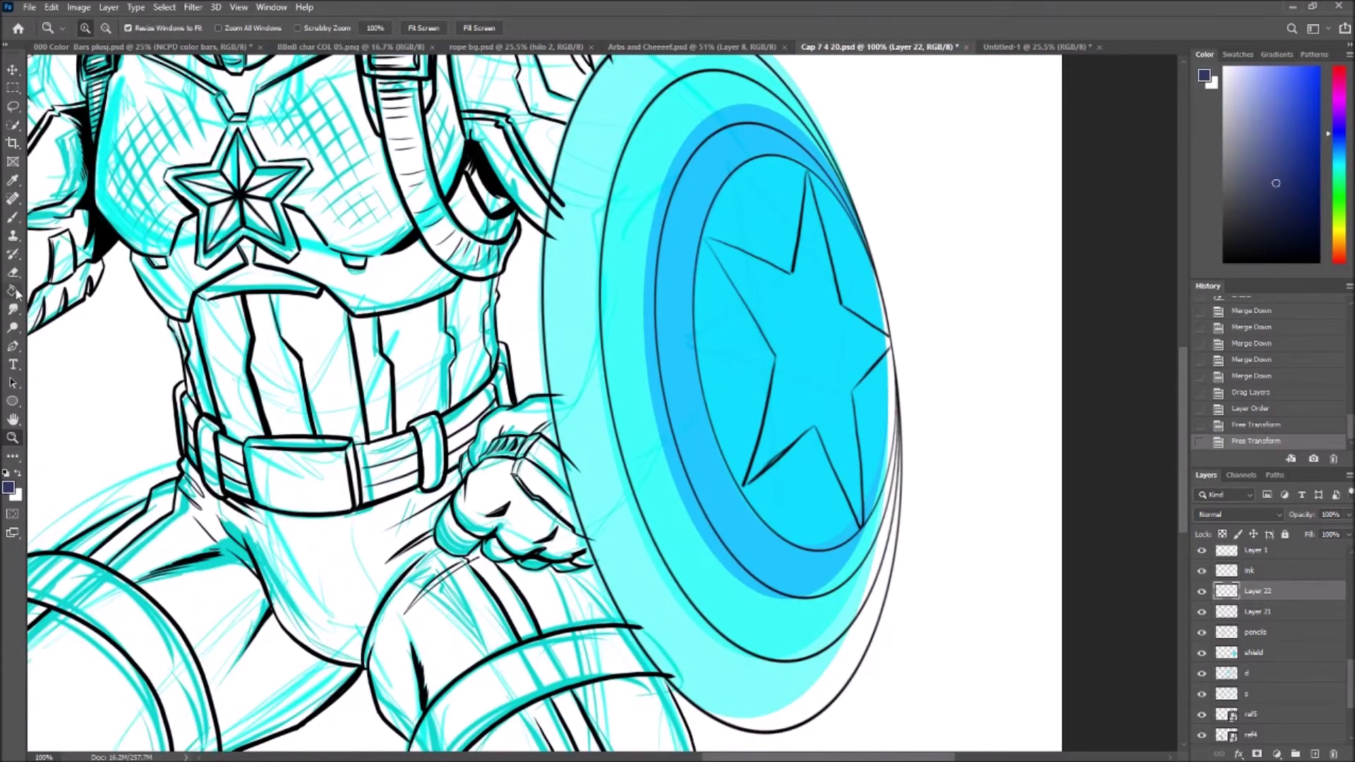
{"action": "key", "text": "g"}
{"action": "left_click", "coordinate": [706, 238]}
{"action": "left_click", "coordinate": [1266, 596]}
{"action": "key", "text": "Return"}
- Add a new layer above the shield inks and set the star guide layer's opacity to 50%
{"action": "key", "text": "ctrl+shift+alt+n"}
{"action": "key", "text": "ctrl+plus"}
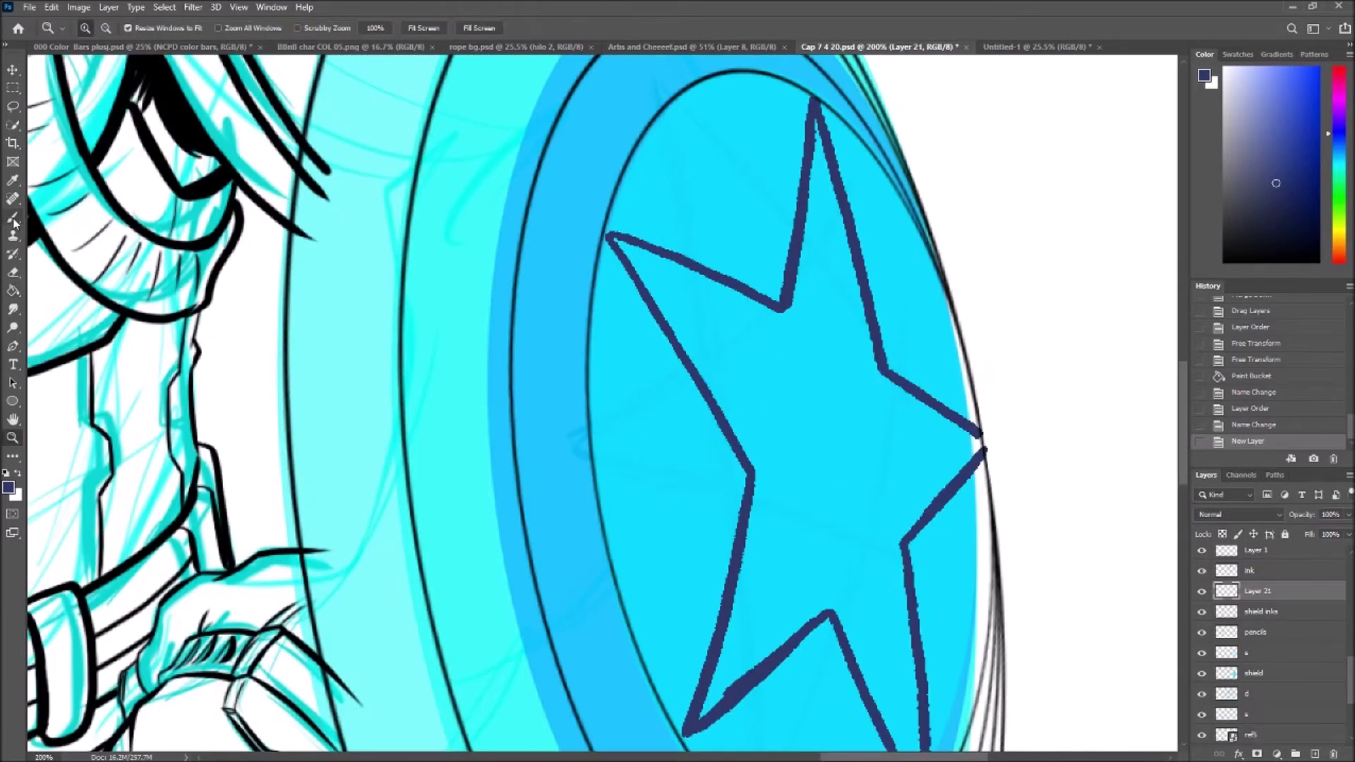
{"action": "key", "text": "v"}
{"action": "left_click", "coordinate": [1246, 652]}
{"action": "key", "text": "5"}
{"action": "left_click", "coordinate": [1257, 590]}
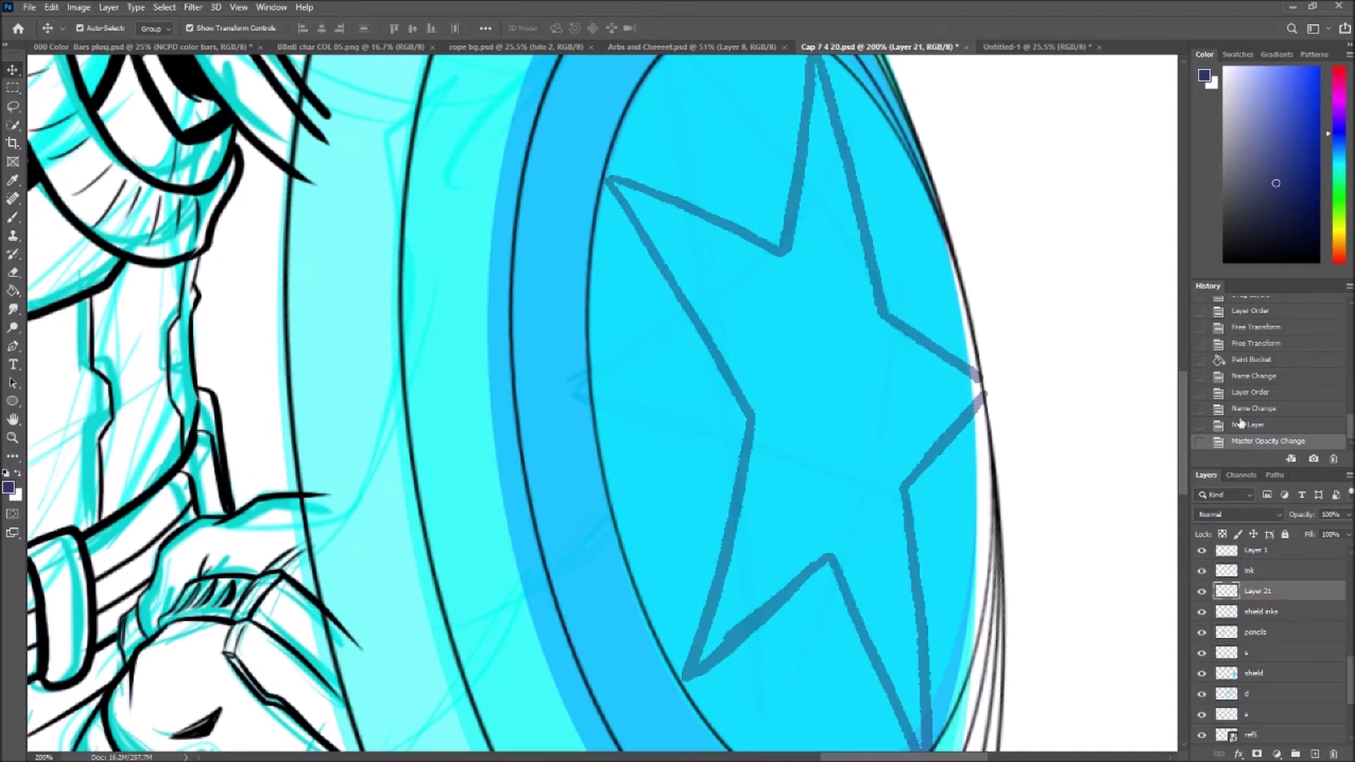
- Restore the default black colour and ink long straight edges from the star's left point over the faded guide
{"action": "key", "text": "ctrl+1"}
{"action": "key", "text": "b"}
{"action": "key", "text": "ctrl+plus"}
{"action": "key", "text": "d"}
{"action": "mouse_move", "coordinate": [512, 173]}
{"action": "left_mouse_down"}
{"action": "mouse_move", "coordinate": [887, 368]}
{"action": "mouse_move", "coordinate": [831, 739]}
{"action": "left_mouse_up"}
{"action": "key", "text": "ctrl+z"}
{"action": "scroll", "coordinate": [811, 670], "scroll_direction": "down", "scroll_amount": 1}
{"action": "left_click_drag", "start_coordinate": [511, 130], "coordinate": [808, 661]}
{"action": "scroll", "coordinate": [808, 661], "scroll_direction": "up", "scroll_amount": 2}
{"action": "left_click", "coordinate": [714, 79]}
{"action": "mouse_move", "coordinate": [587, 719]}
{"action": "left_mouse_down"}
{"action": "mouse_move", "coordinate": [714, 60]}
{"action": "mouse_move", "coordinate": [690, 286]}
{"action": "left_mouse_up"}
{"action": "key", "text": "ctrl+z"}
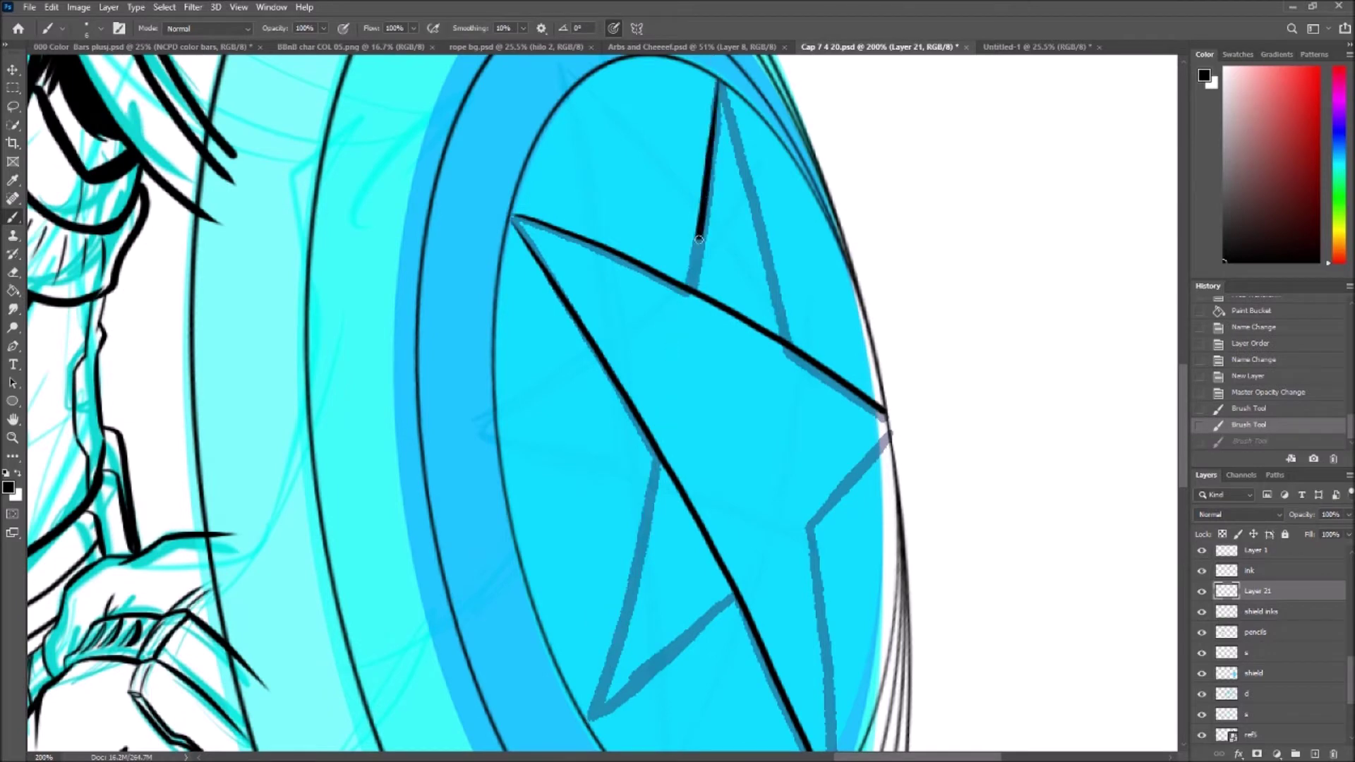
- Ink the star's remaining edges around its upper, right and lower points in black
{"action": "left_click_drag", "start_coordinate": [718, 83], "coordinate": [785, 342]}
{"action": "scroll", "coordinate": [786, 342], "scroll_direction": "down", "scroll_amount": 2}
{"action": "mouse_move", "coordinate": [656, 374]}
{"action": "left_mouse_down"}
{"action": "mouse_move", "coordinate": [587, 639]}
{"action": "mouse_move", "coordinate": [887, 351]}
{"action": "left_mouse_up"}
{"action": "scroll", "coordinate": [776, 395], "scroll_direction": "down", "scroll_amount": 3}
{"action": "left_click_drag", "start_coordinate": [810, 364], "coordinate": [830, 606]}
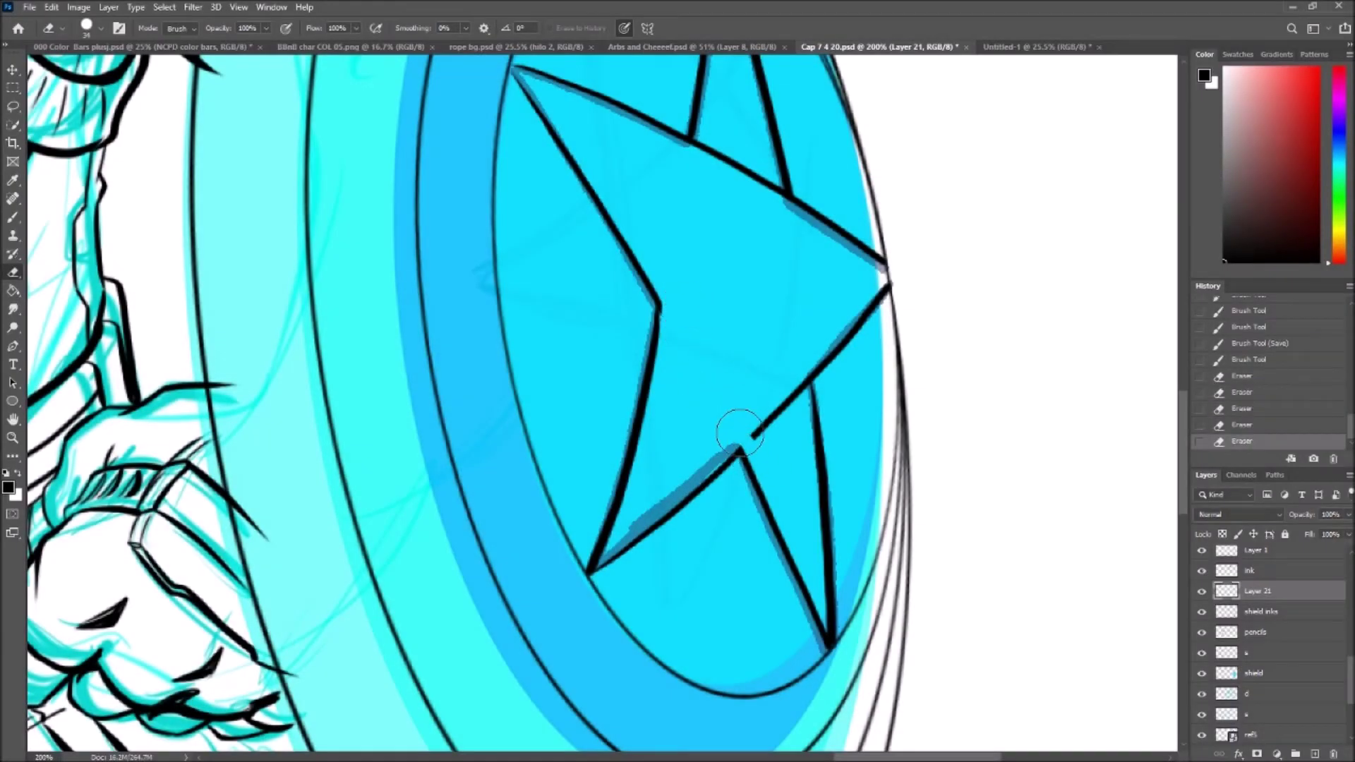
- Erase the ink lines crossing the star's interior and overshooting its corners, leaving a clean outline
{"action": "left_click_drag", "start_coordinate": [738, 432], "coordinate": [808, 381]}
{"action": "scroll", "coordinate": [716, 308], "scroll_direction": "up", "scroll_amount": 4}
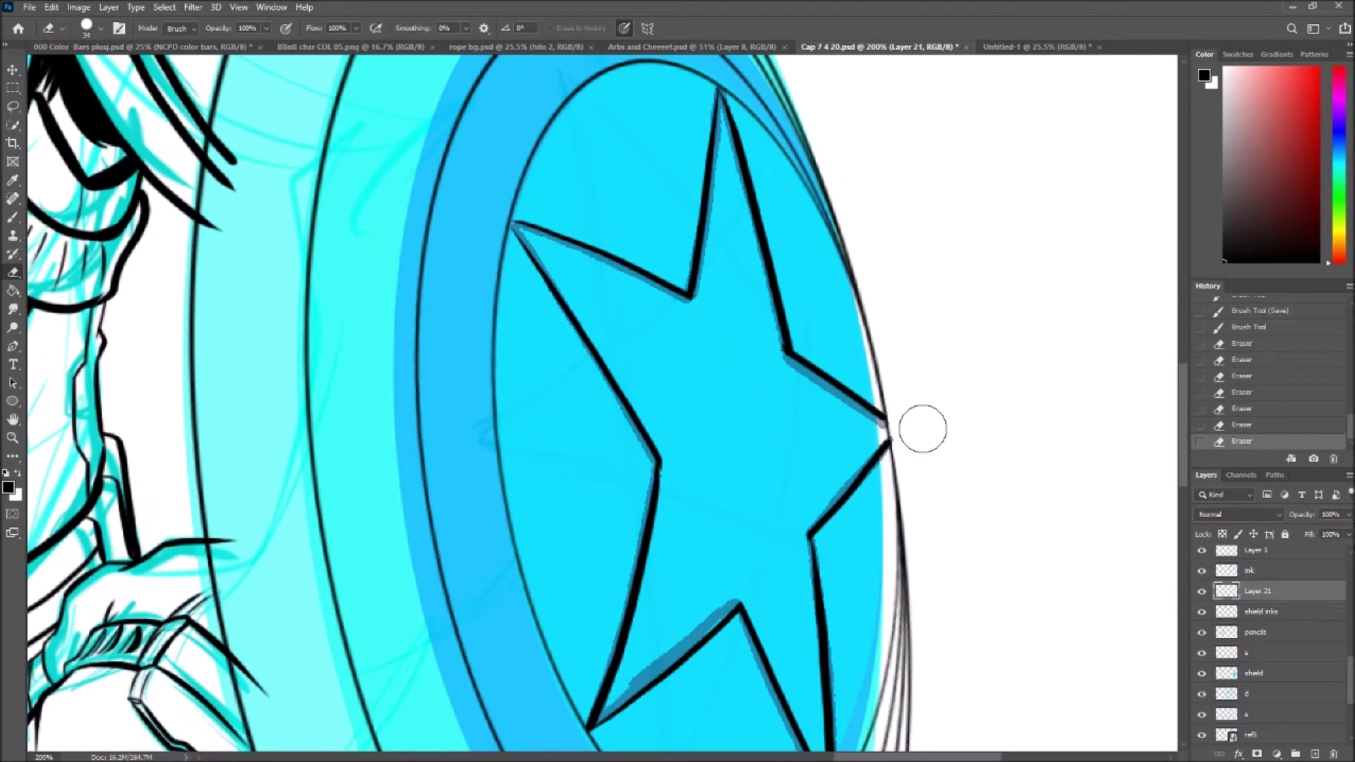
{"action": "key", "text": "b"}
{"action": "scroll", "coordinate": [706, 424], "scroll_direction": "down", "scroll_amount": 5}
{"action": "mouse_move", "coordinate": [582, 508]}
{"action": "left_mouse_down"}
{"action": "mouse_move", "coordinate": [703, 431]}
{"action": "mouse_move", "coordinate": [730, 396]}
{"action": "left_mouse_up"}
{"action": "key", "text": "ctrl+z"}
- Ink short lines across the thigh strap beside the shield's lower edge
{"action": "scroll", "coordinate": [918, 424], "scroll_direction": "up", "scroll_amount": 8}
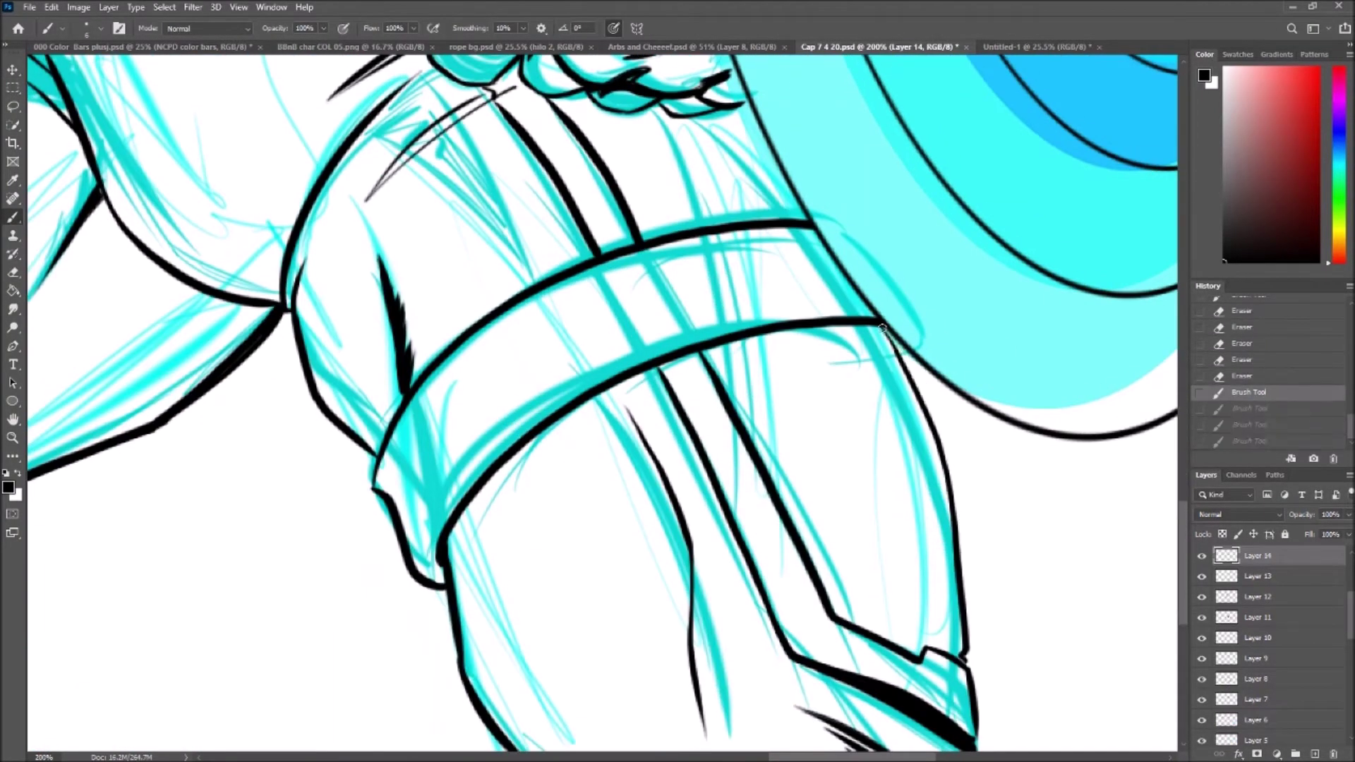
{"action": "left_click_drag", "start_coordinate": [818, 239], "coordinate": [776, 310]}
{"action": "left_click_drag", "start_coordinate": [867, 261], "coordinate": [833, 317]}
- Fill solid black shadows around the helmet's A emblem, along the brow and on the helmet's side panels
{"action": "scroll", "coordinate": [732, 435], "scroll_direction": "up", "scroll_amount": 5}
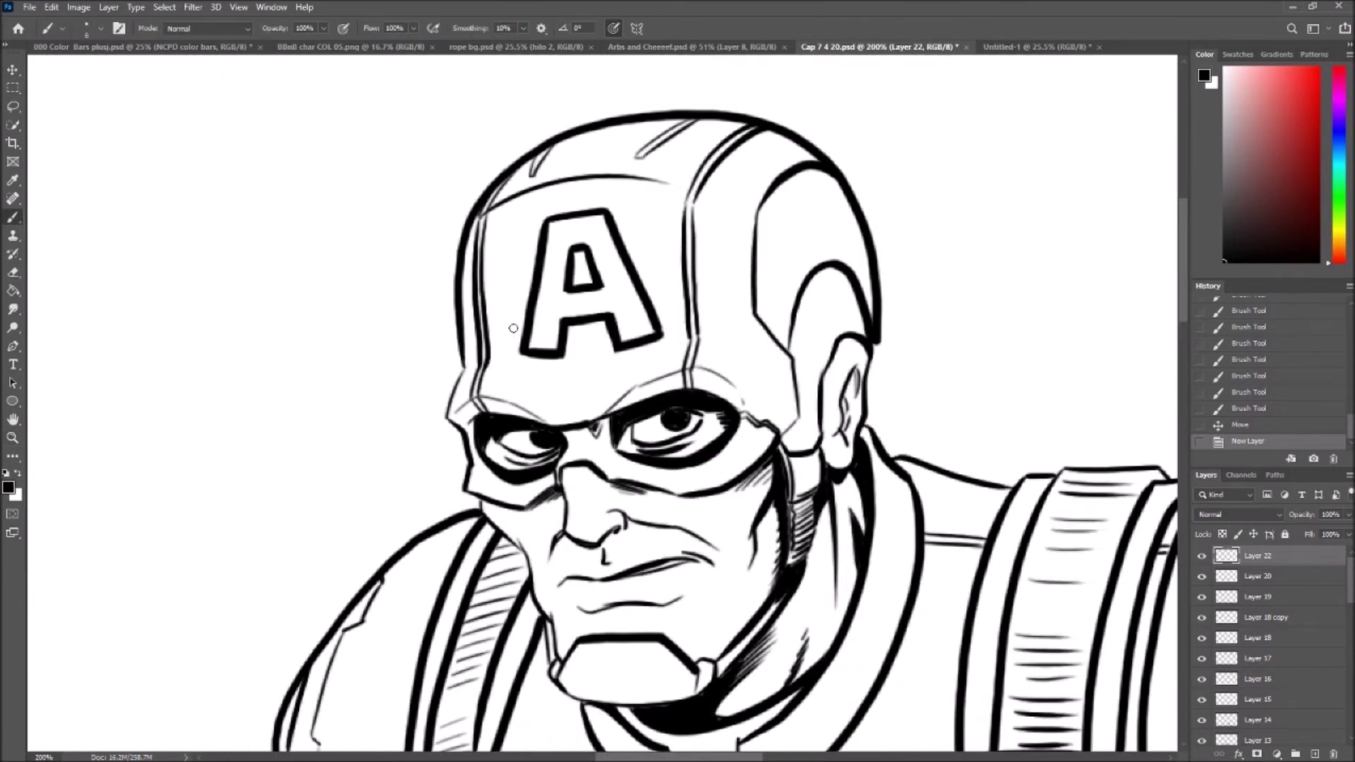
{"action": "left_click_drag", "start_coordinate": [568, 371], "coordinate": [667, 349]}
{"action": "left_click_drag", "start_coordinate": [663, 346], "coordinate": [574, 328]}
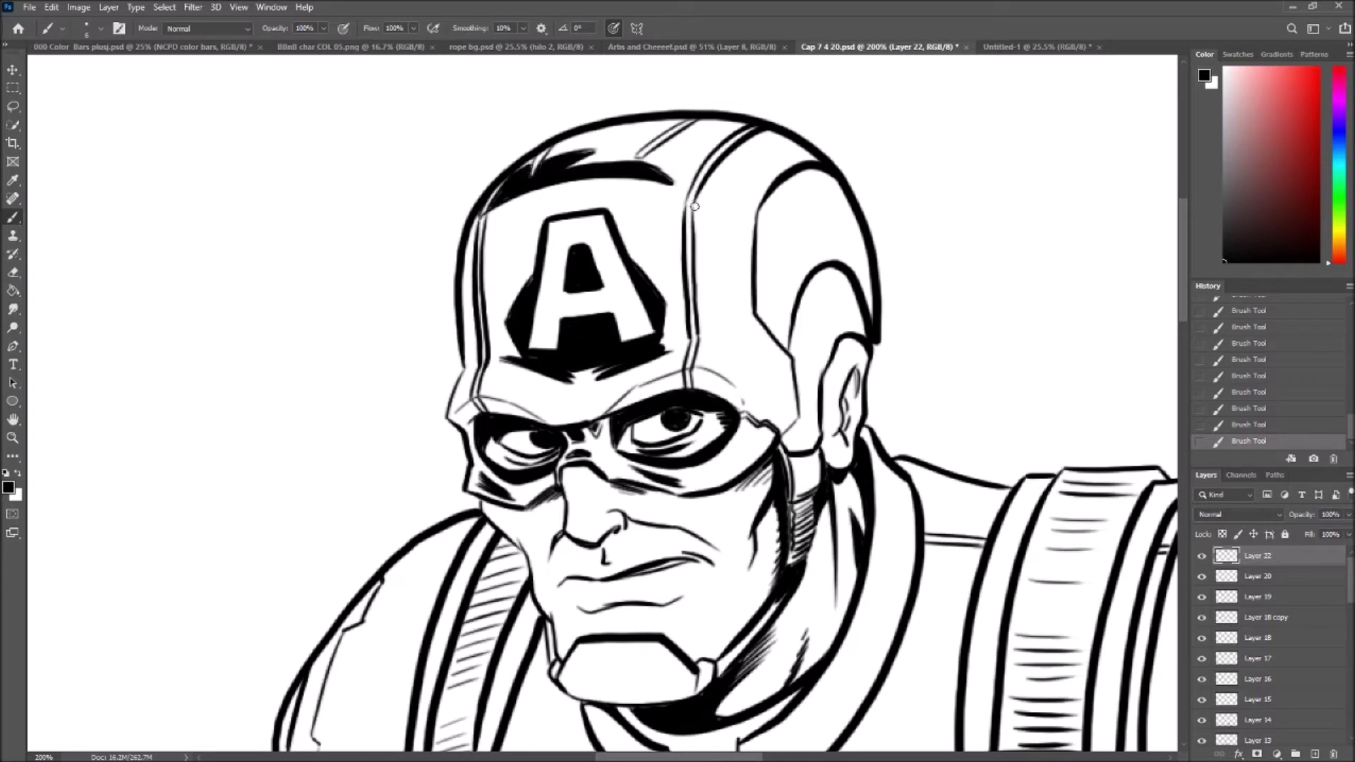
{"action": "left_click_drag", "start_coordinate": [712, 226], "coordinate": [706, 350]}
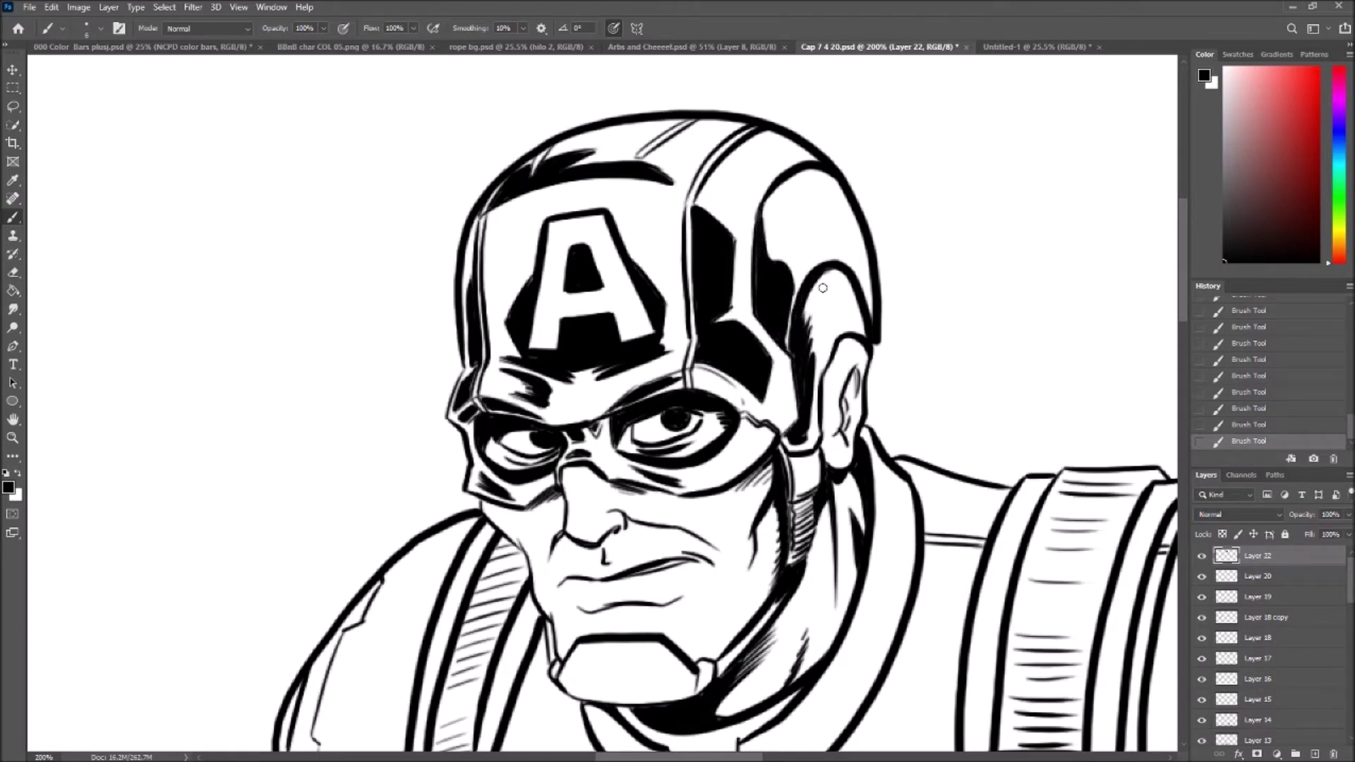
- Black in the shadow between the jaw and shoulder strap and shade the chin guard with jagged reflections
{"action": "scroll", "coordinate": [811, 374], "scroll_direction": "down", "scroll_amount": 3}
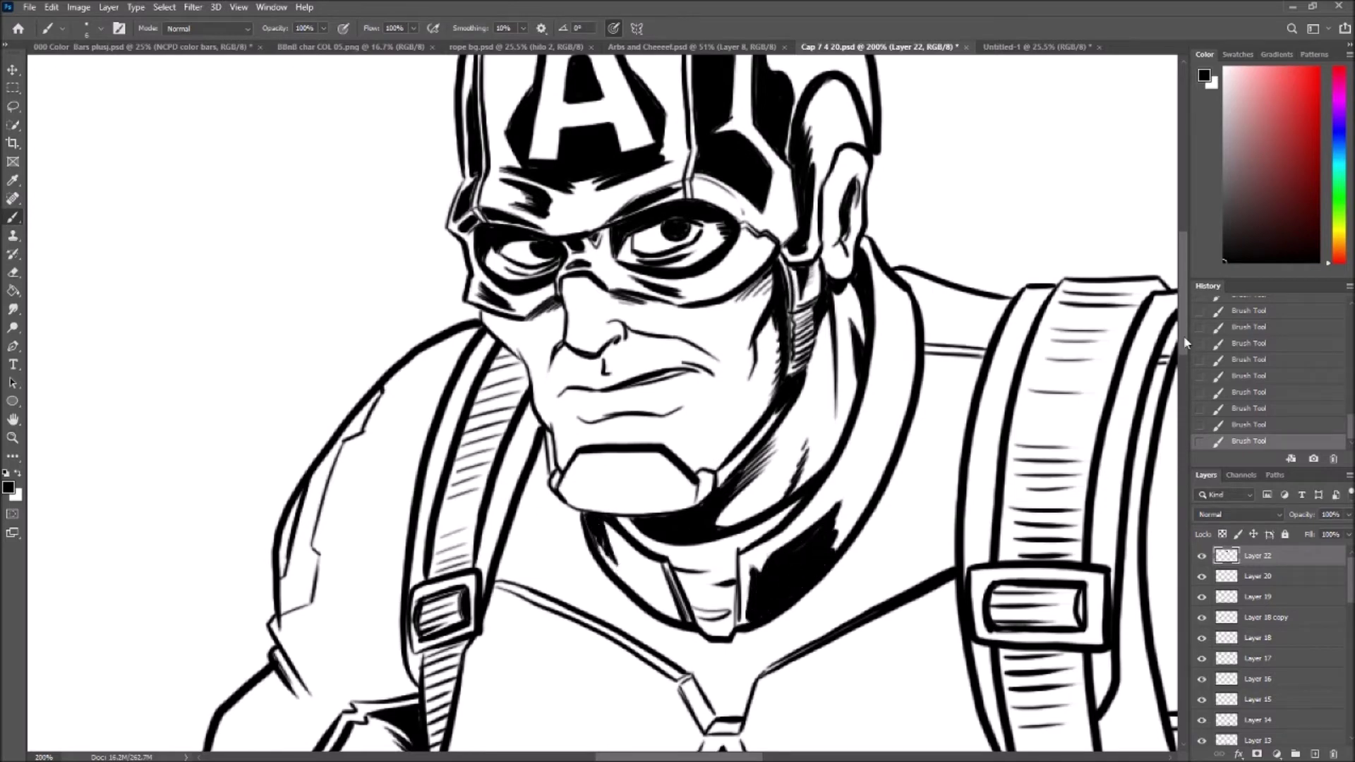
{"action": "scroll", "coordinate": [1185, 343], "scroll_direction": "down", "scroll_amount": 4}
{"action": "left_click_drag", "start_coordinate": [497, 335], "coordinate": [536, 221]}
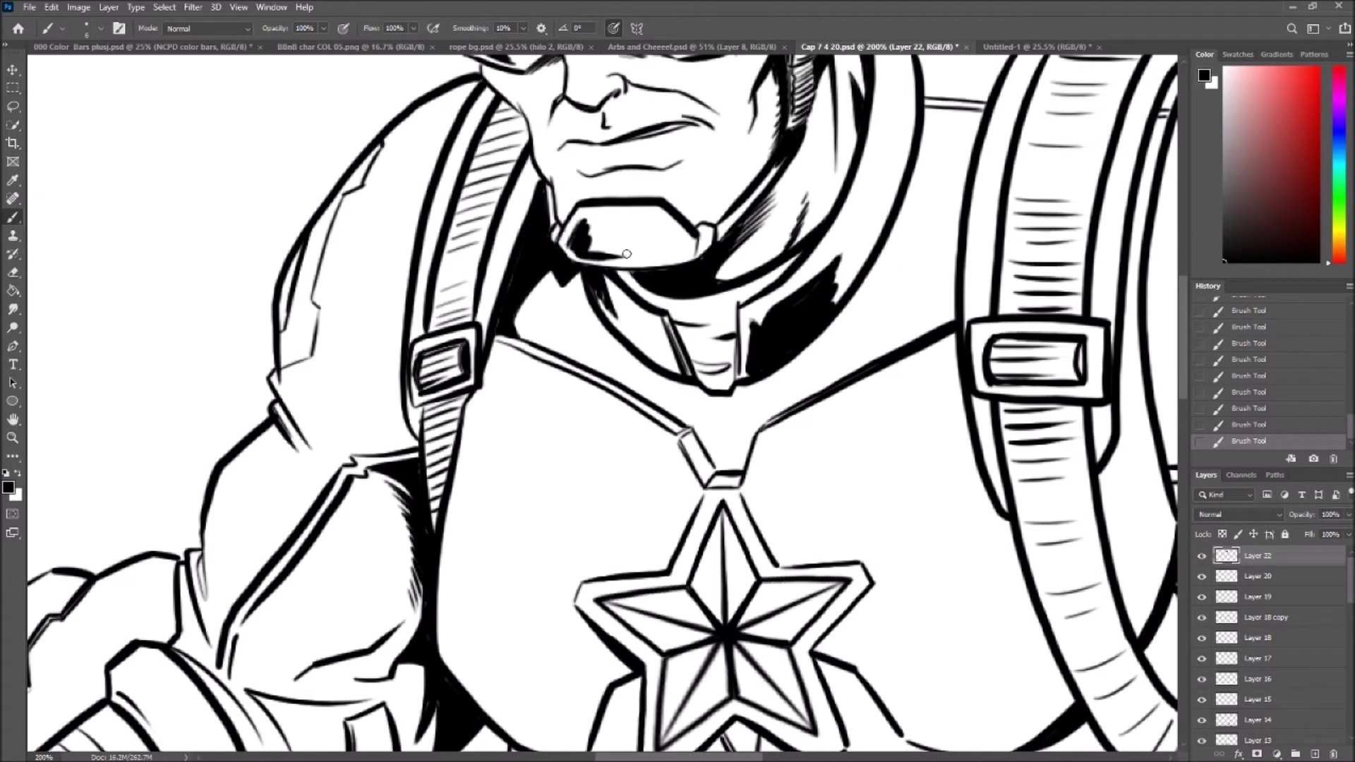
{"action": "mouse_move", "coordinate": [621, 205]}
{"action": "left_mouse_down"}
{"action": "mouse_move", "coordinate": [635, 254]}
{"action": "mouse_move", "coordinate": [663, 275]}
{"action": "left_mouse_up"}
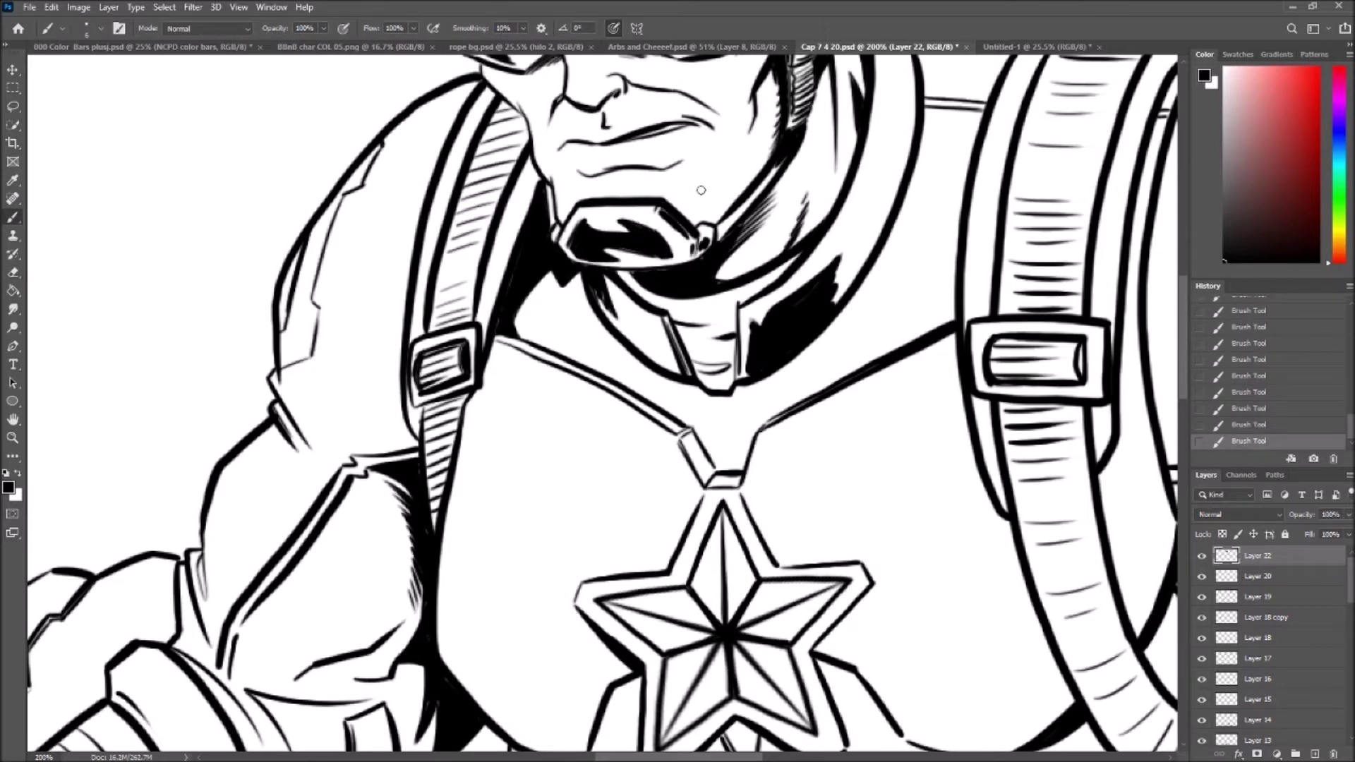
- Fill the area below the collar with black and feather the shadow toward the shoulder strap
{"action": "left_click_drag", "start_coordinate": [616, 379], "coordinate": [712, 383]}
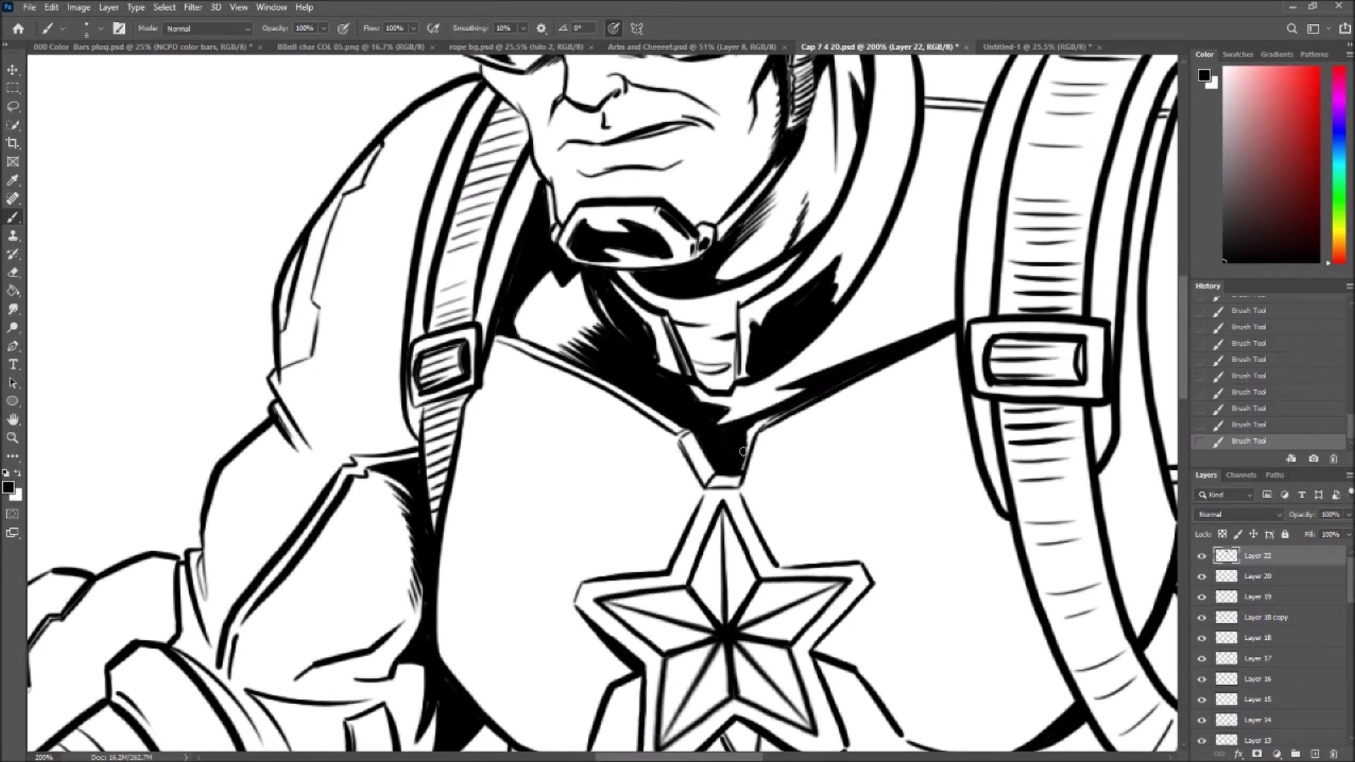
{"action": "left_click_drag", "start_coordinate": [776, 409], "coordinate": [872, 349]}
{"action": "left_click_drag", "start_coordinate": [797, 375], "coordinate": [937, 291]}
{"action": "left_click_drag", "start_coordinate": [883, 337], "coordinate": [957, 268]}
{"action": "left_click_drag", "start_coordinate": [893, 338], "coordinate": [953, 285]}
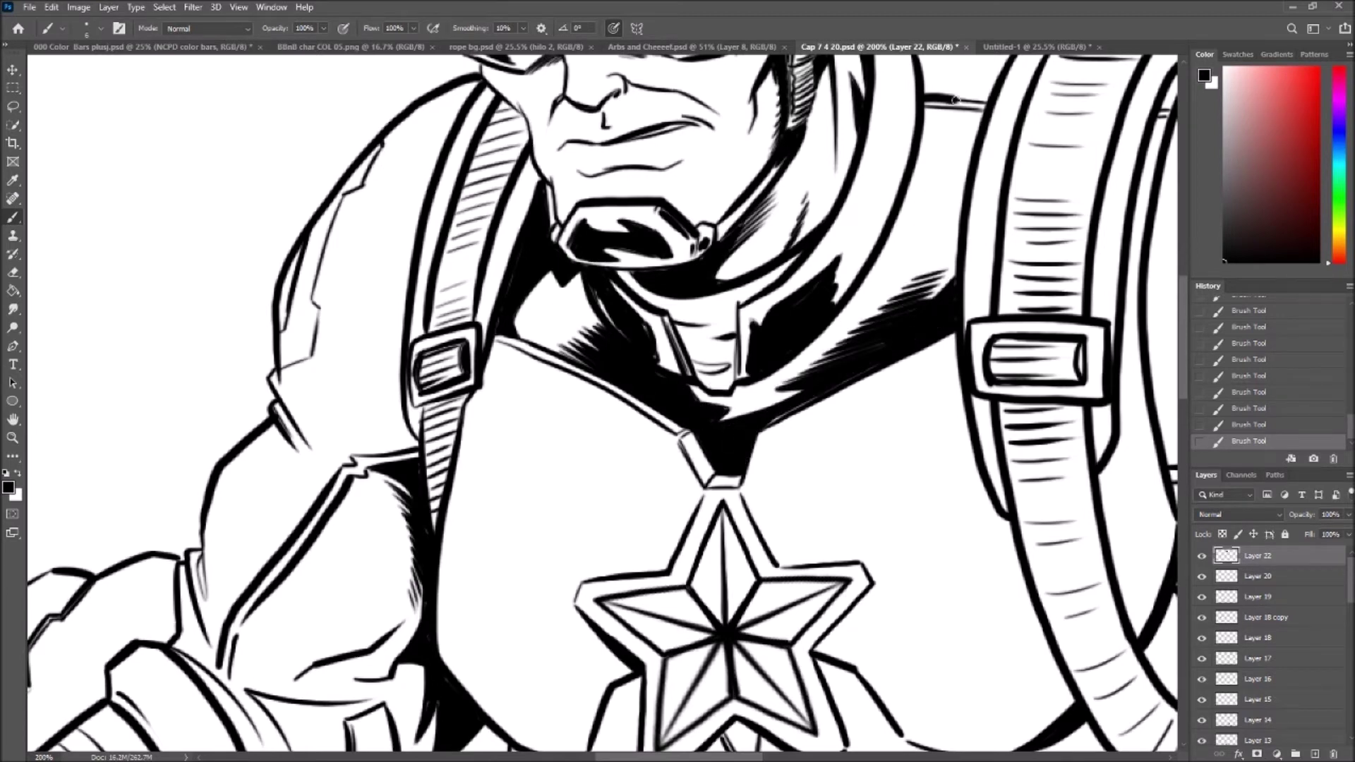
- Shade the gap between the neck and shoulder strap and add black accents to the helmet and collar
{"action": "scroll", "coordinate": [946, 183], "scroll_direction": "up", "scroll_amount": 5}
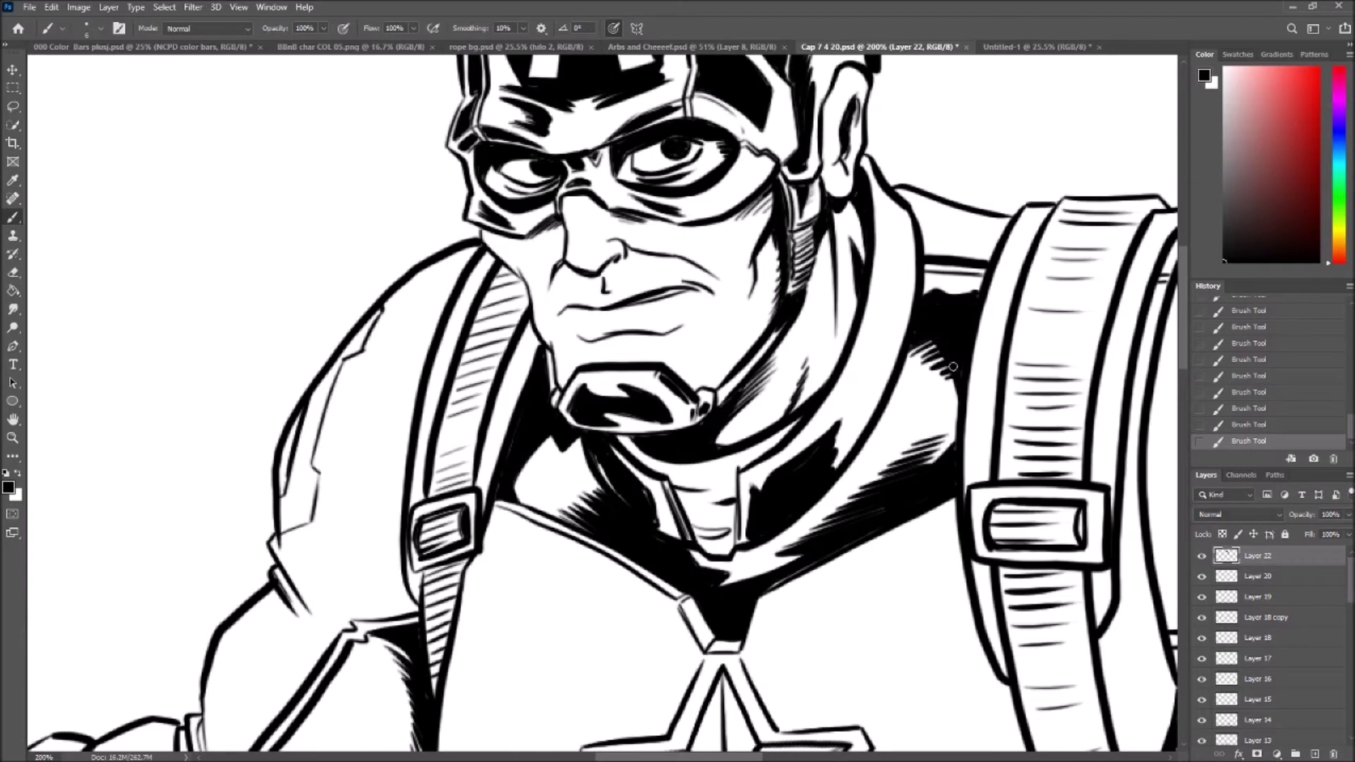
{"action": "left_click_drag", "start_coordinate": [921, 279], "coordinate": [625, 124]}
{"action": "left_click_drag", "start_coordinate": [700, 185], "coordinate": [690, 331]}
{"action": "left_click_drag", "start_coordinate": [692, 415], "coordinate": [698, 442]}
{"action": "scroll", "coordinate": [808, 422], "scroll_direction": "up", "scroll_amount": 3}
{"action": "left_click_drag", "start_coordinate": [811, 331], "coordinate": [811, 444]}
{"action": "scroll", "coordinate": [595, 457], "scroll_direction": "left", "scroll_amount": 10}
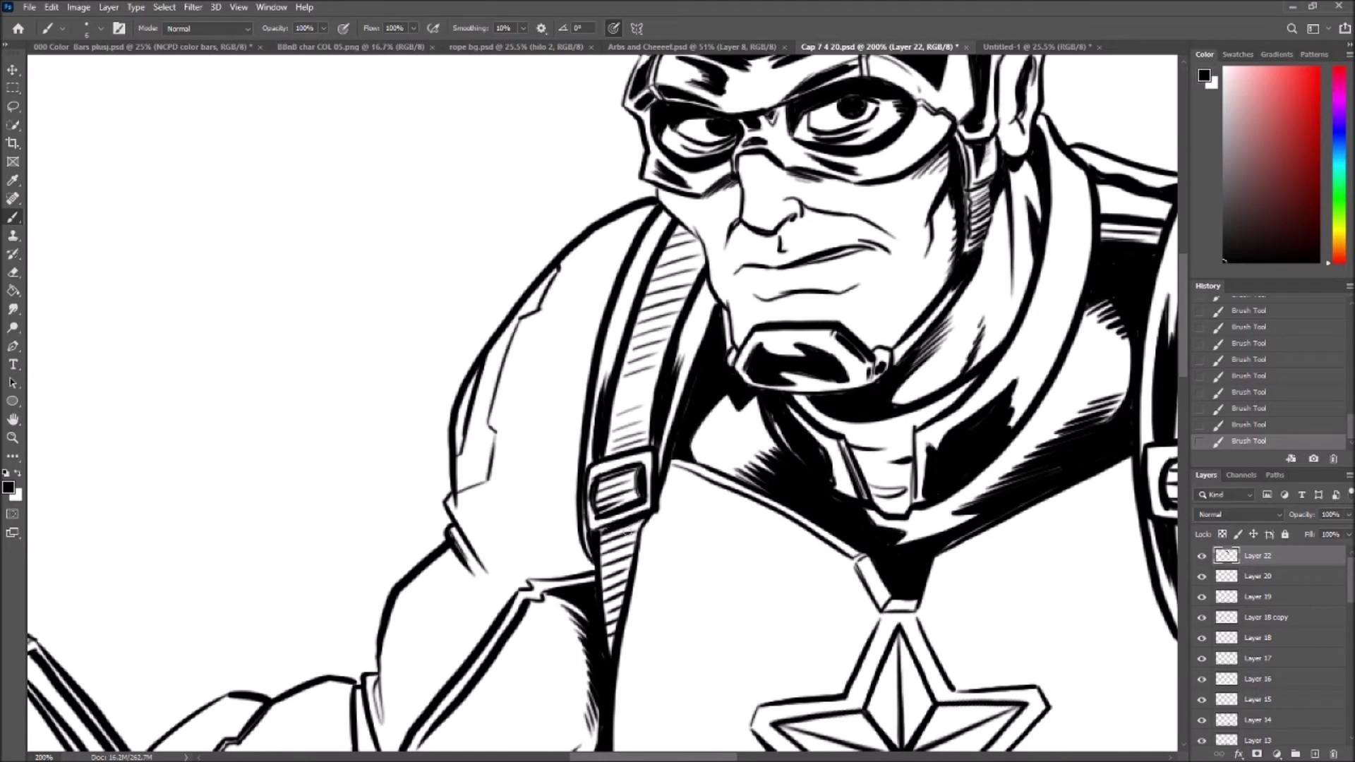
- Erase small ink overlaps along the shoulder strap and its buckle
{"action": "key", "text": "e"}
{"action": "left_click_drag", "start_coordinate": [643, 487], "coordinate": [649, 512]}
{"action": "left_click_drag", "start_coordinate": [644, 494], "coordinate": [650, 517]}
{"action": "left_click_drag", "start_coordinate": [694, 429], "coordinate": [702, 458]}
{"action": "left_click_drag", "start_coordinate": [697, 438], "coordinate": [706, 465]}
- Shade the hammer arm's upper sleeve and elbow with feathered black and ink fold lines on the shoulder
{"action": "scroll", "coordinate": [409, 354], "scroll_direction": "down", "scroll_amount": 5}
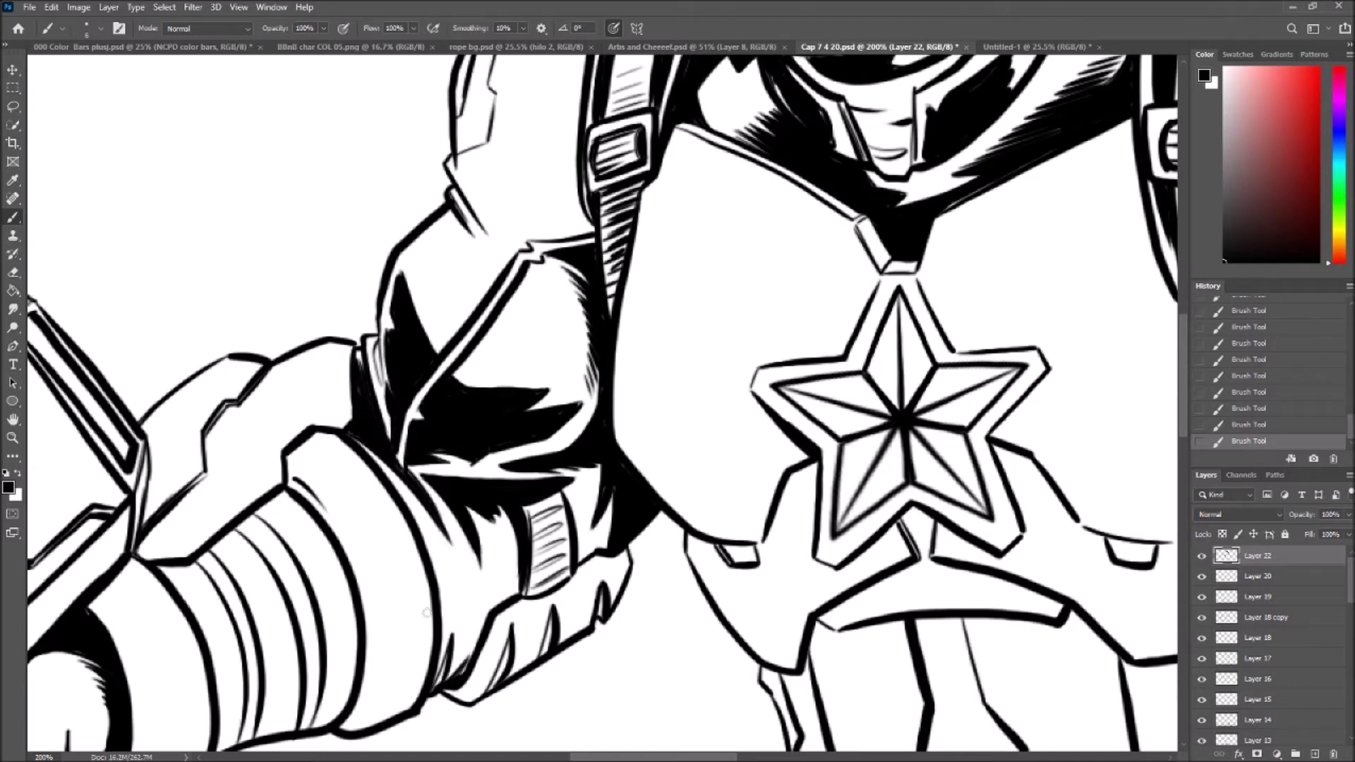
{"action": "left_click_drag", "start_coordinate": [425, 611], "coordinate": [486, 575]}
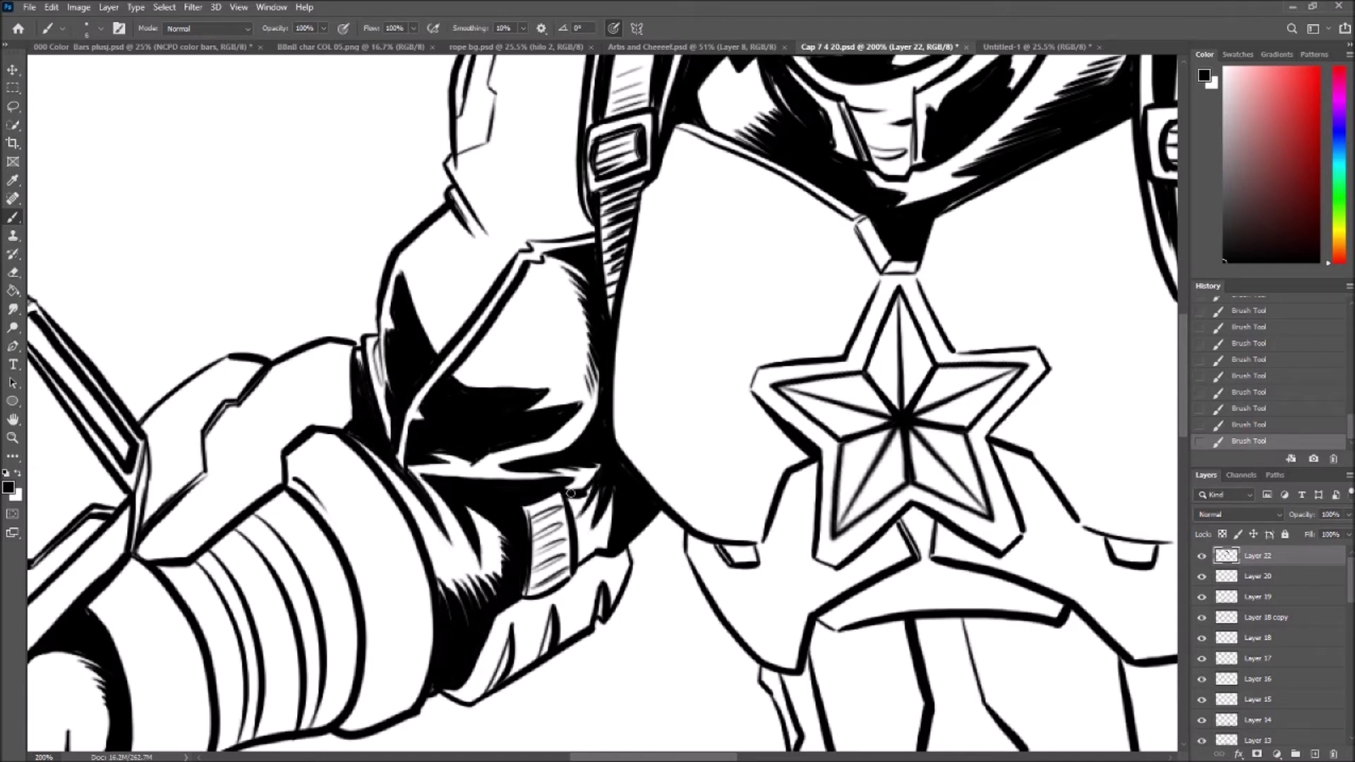
{"action": "scroll", "coordinate": [438, 477], "scroll_direction": "up", "scroll_amount": 5}
{"action": "left_click_drag", "start_coordinate": [502, 444], "coordinate": [563, 478]}
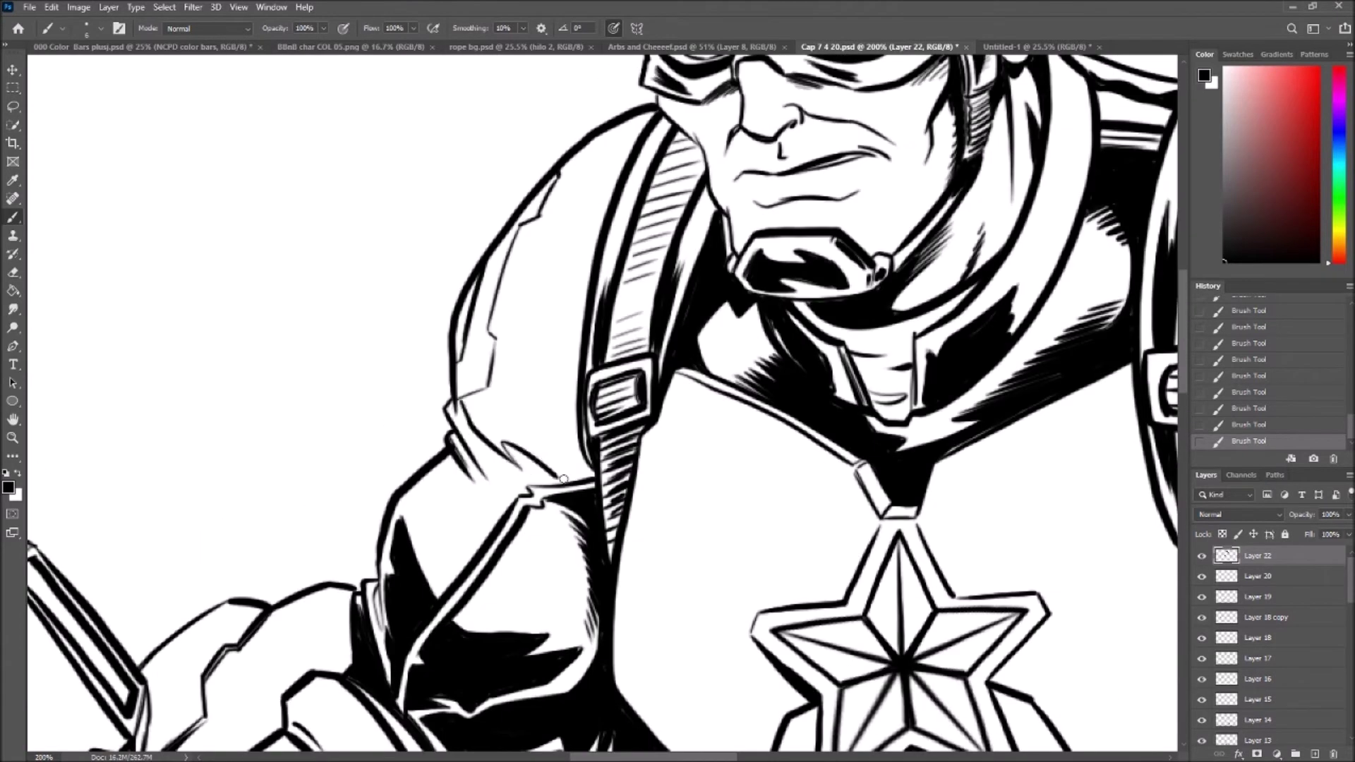
{"action": "left_click_drag", "start_coordinate": [511, 330], "coordinate": [562, 319]}
{"action": "mouse_move", "coordinate": [489, 439]}
{"action": "left_mouse_down"}
{"action": "mouse_move", "coordinate": [522, 431]}
{"action": "mouse_move", "coordinate": [516, 388]}
{"action": "mouse_move", "coordinate": [557, 400]}
{"action": "mouse_move", "coordinate": [499, 477]}
{"action": "left_mouse_up"}
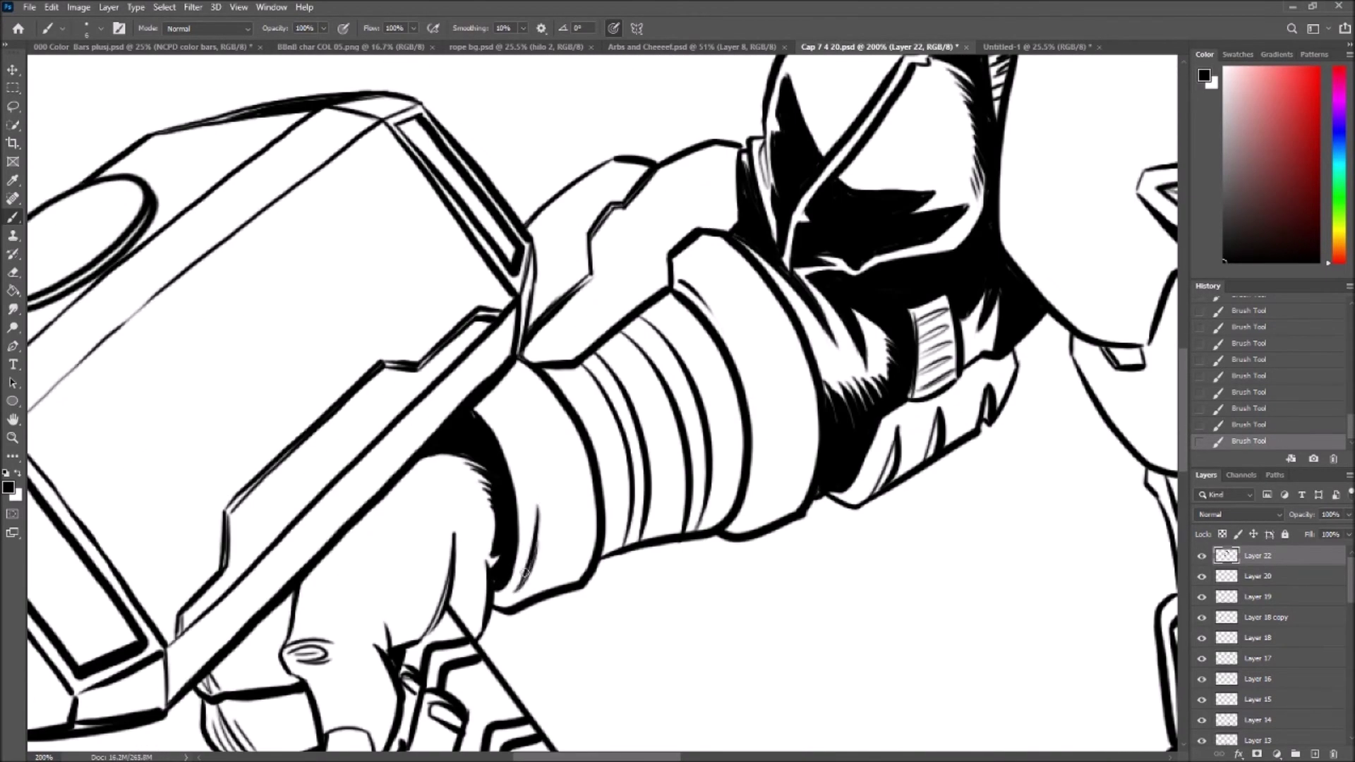
- Shade the banded gauntlet with feathered black strokes and erase a highlight on its wide cuff
{"action": "left_click_drag", "start_coordinate": [578, 487], "coordinate": [557, 561]}
{"action": "mouse_move", "coordinate": [598, 482]}
{"action": "left_mouse_down"}
{"action": "mouse_move", "coordinate": [621, 486]}
{"action": "mouse_move", "coordinate": [726, 424]}
{"action": "mouse_move", "coordinate": [724, 481]}
{"action": "mouse_move", "coordinate": [807, 411]}
{"action": "left_mouse_up"}
{"action": "key", "text": "e"}
{"action": "left_click_drag", "start_coordinate": [783, 526], "coordinate": [776, 494]}
{"action": "key", "text": "b"}
{"action": "left_click_drag", "start_coordinate": [536, 381], "coordinate": [508, 426]}
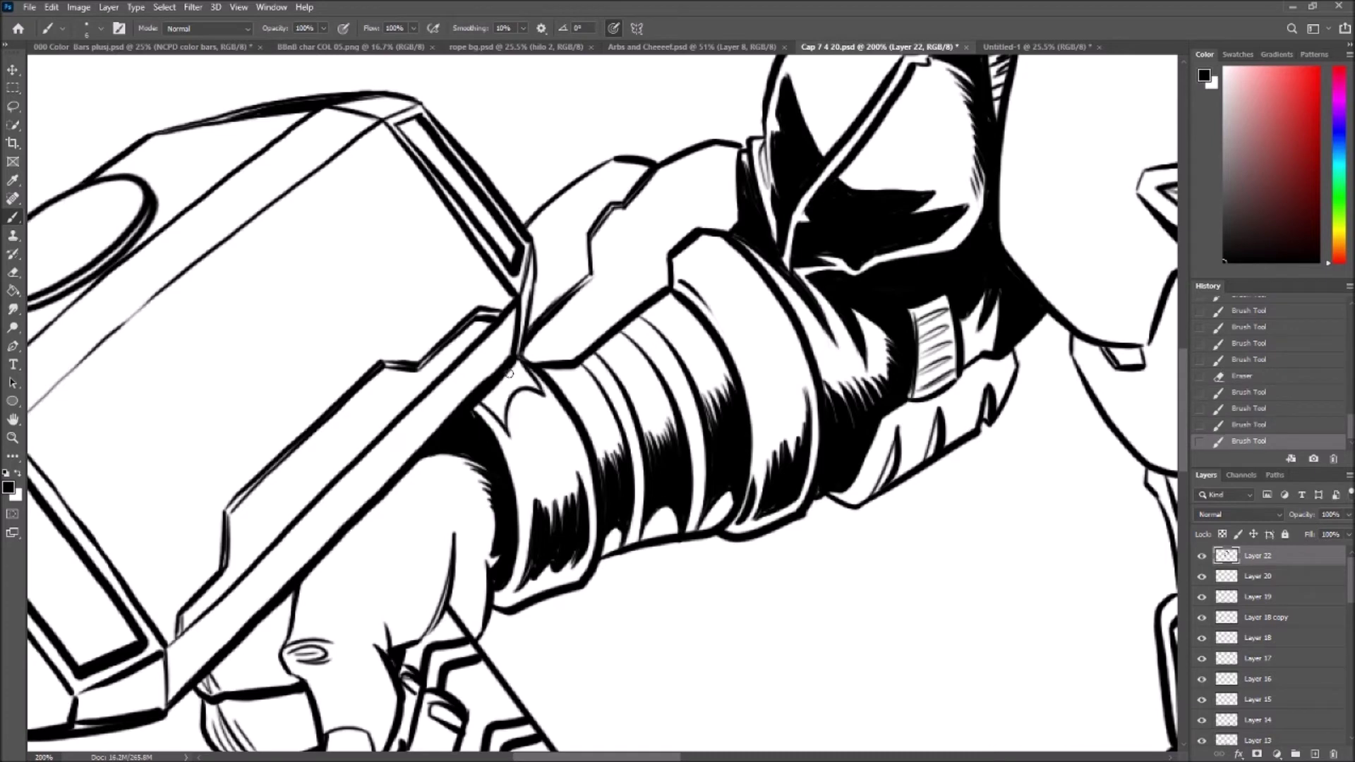
- Feather black shadows onto the forearm guard above the bands and the hand gripping the hammer
{"action": "mouse_move", "coordinate": [599, 345]}
{"action": "left_mouse_down"}
{"action": "mouse_move", "coordinate": [666, 329]}
{"action": "mouse_move", "coordinate": [674, 275]}
{"action": "mouse_move", "coordinate": [718, 242]}
{"action": "mouse_move", "coordinate": [672, 268]}
{"action": "mouse_move", "coordinate": [693, 272]}
{"action": "mouse_move", "coordinate": [560, 347]}
{"action": "left_mouse_up"}
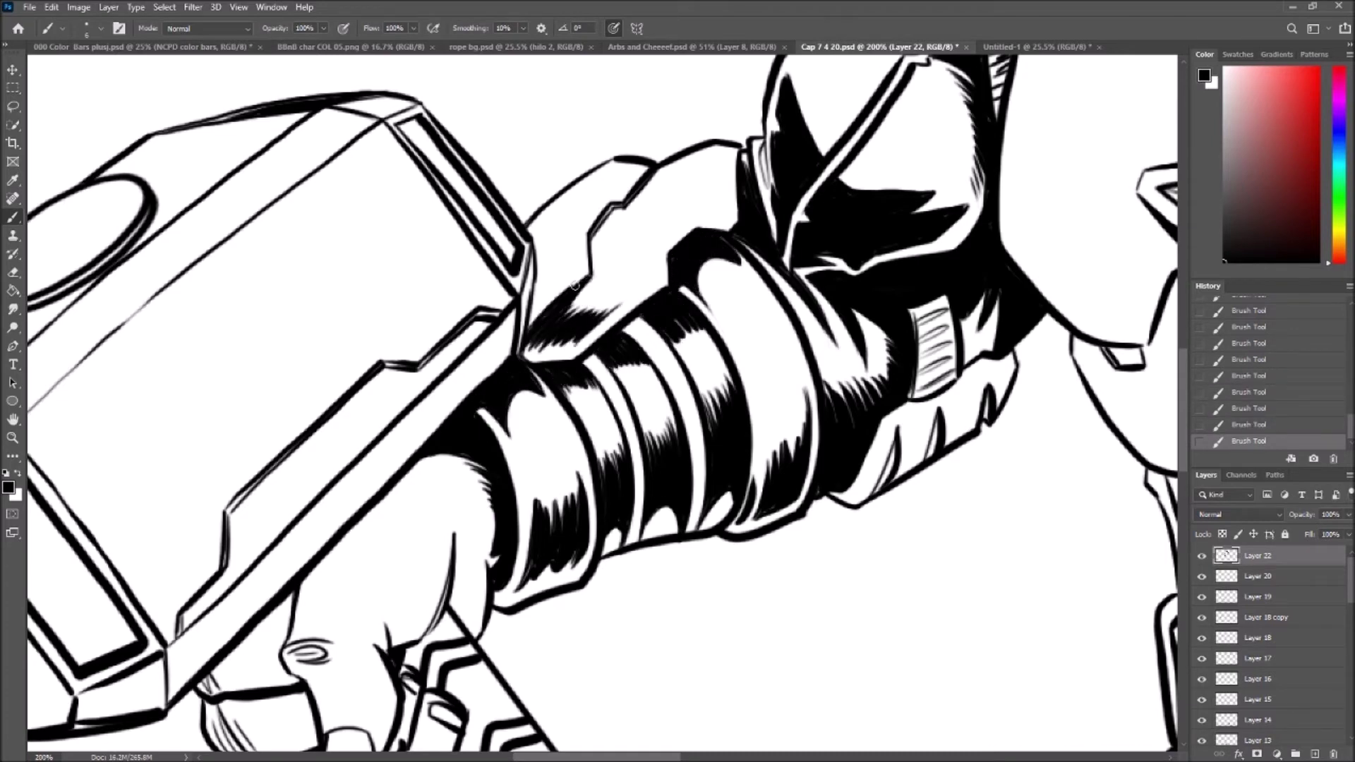
{"action": "key", "text": "e"}
{"action": "left_click_drag", "start_coordinate": [678, 194], "coordinate": [666, 217]}
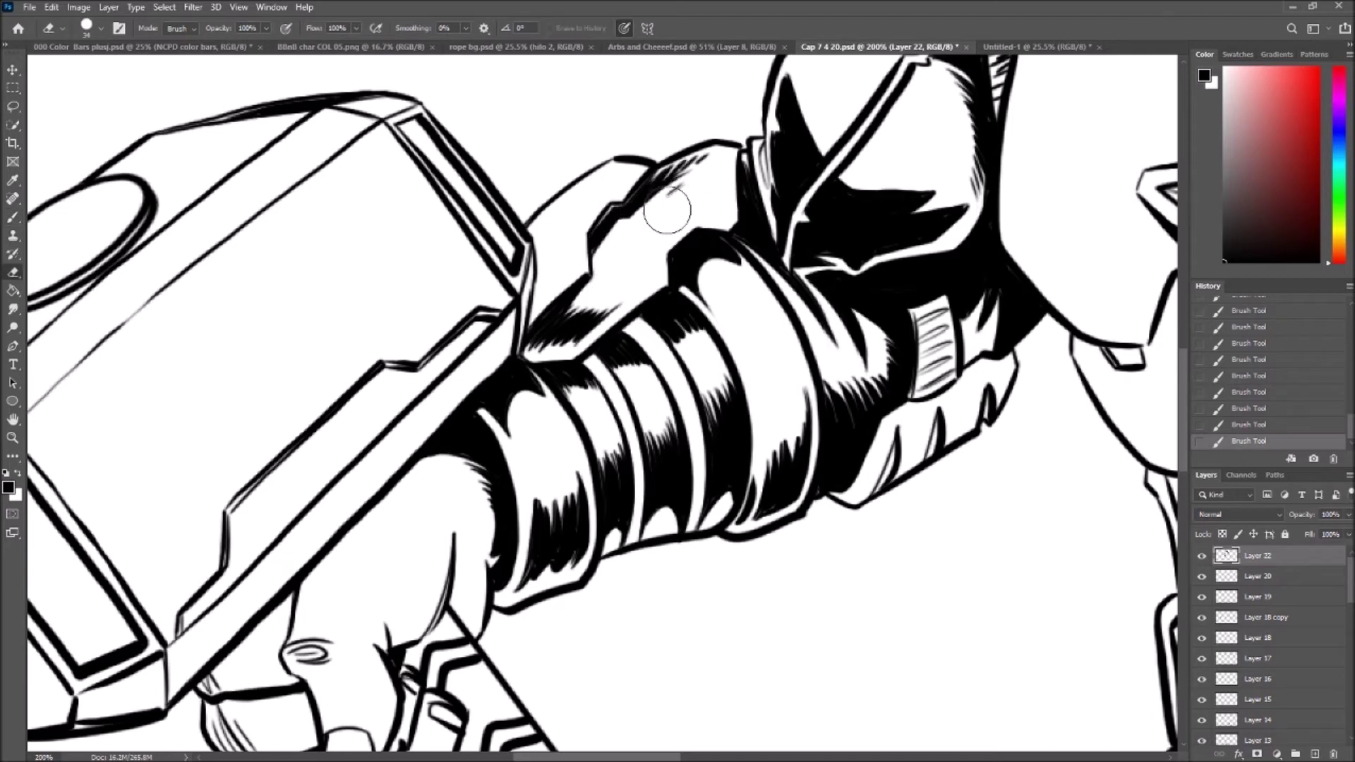
{"action": "key", "text": "b"}
{"action": "key", "text": "ctrl+z"}
{"action": "key", "text": "ctrl+z"}
{"action": "left_click_drag", "start_coordinate": [568, 236], "coordinate": [536, 289]}
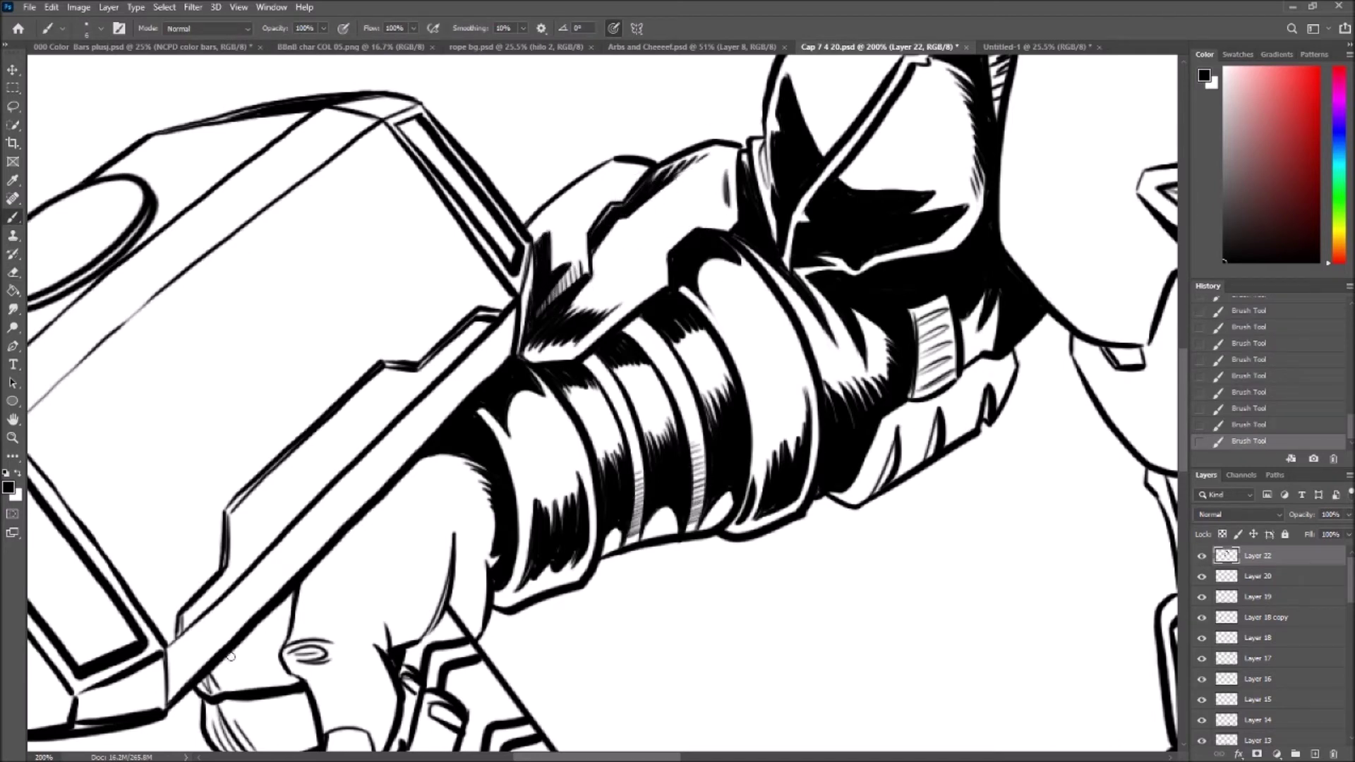
{"action": "scroll", "coordinate": [439, 459], "scroll_direction": "down", "scroll_amount": 3}
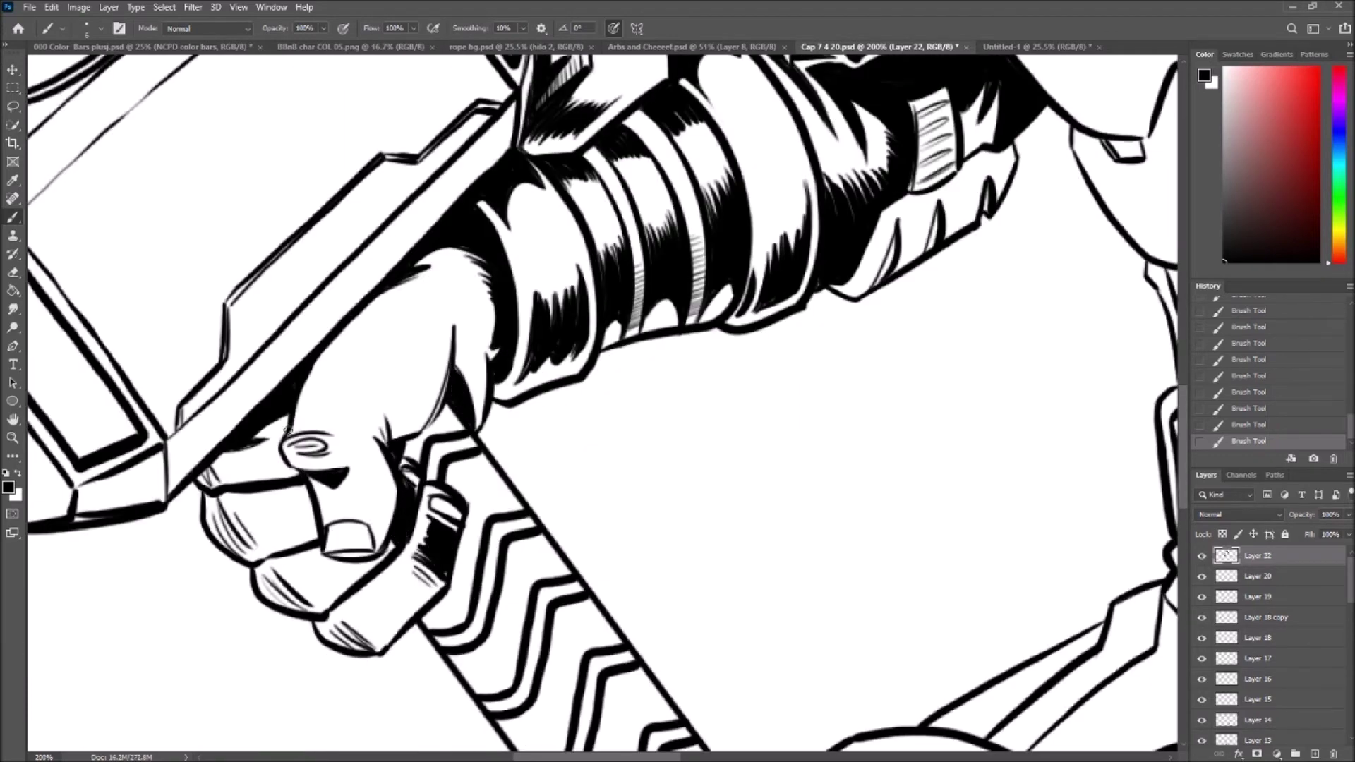
- Add a new layer for the hammer's shading
{"action": "left_click_drag", "start_coordinate": [885, 723], "coordinate": [1294, 746]}
{"action": "key", "text": "ctrl+shift+alt+n"}
{"action": "left_click_drag", "start_coordinate": [635, 353], "coordinate": [649, 463]}
{"action": "left_click_drag", "start_coordinate": [451, 353], "coordinate": [578, 240]}
{"action": "left_click_drag", "start_coordinate": [494, 345], "coordinate": [691, 194]}
{"action": "left_click_drag", "start_coordinate": [579, 445], "coordinate": [740, 282]}
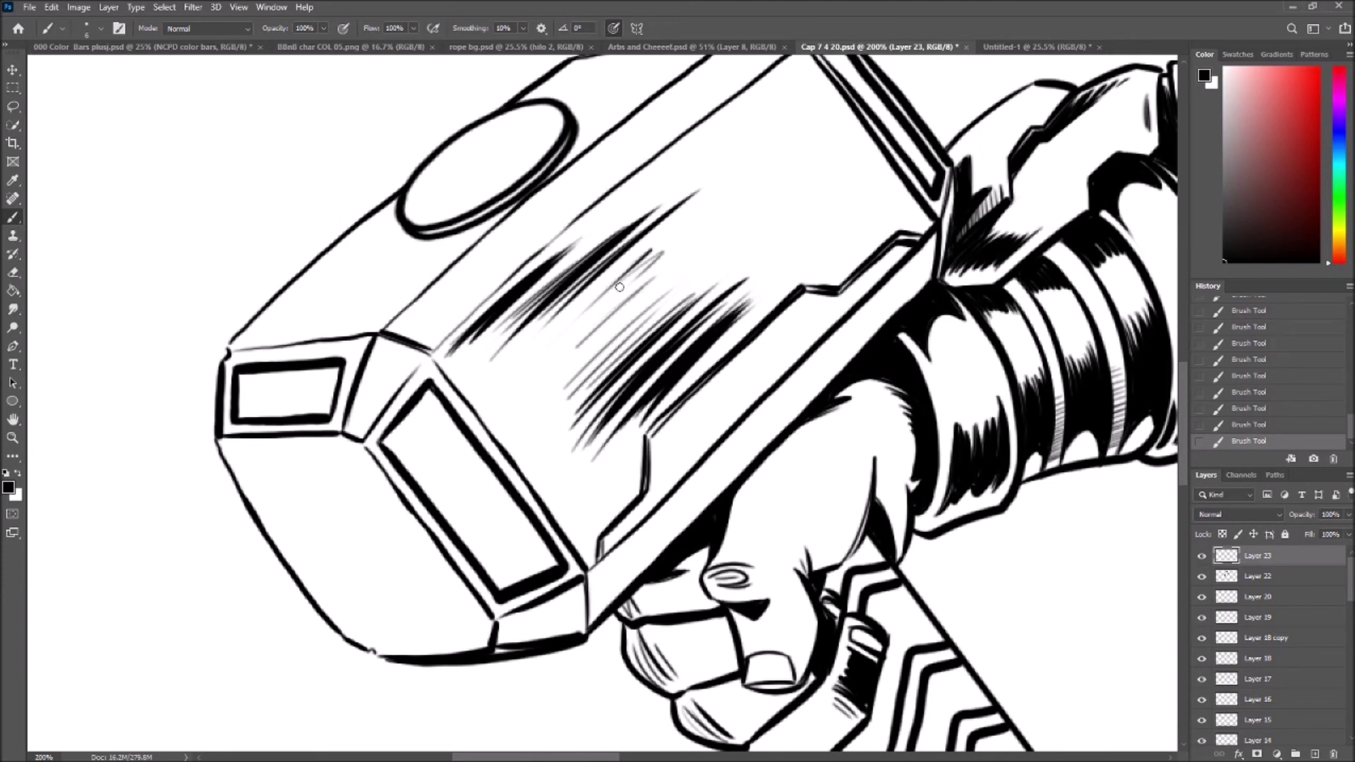
{"action": "key", "text": "ctrl+z"}
{"action": "key", "text": "ctrl+z"}
{"action": "key", "text": "ctrl+z"}
{"action": "key", "text": "ctrl+z"}
- Fill a tapering black shadow with a curved highlight on the hammer's top face near the front edge
{"action": "scroll", "coordinate": [533, 420], "scroll_direction": "up", "scroll_amount": 1}
{"action": "left_click_drag", "start_coordinate": [265, 423], "coordinate": [338, 367]}
{"action": "left_click_drag", "start_coordinate": [332, 392], "coordinate": [402, 344]}
{"action": "key", "text": "e"}
{"action": "left_click_drag", "start_coordinate": [268, 423], "coordinate": [402, 346]}
{"action": "right_click", "coordinate": [484, 362]}
{"action": "key", "text": "Escape"}
{"action": "key", "text": "b"}
{"action": "left_click_drag", "start_coordinate": [300, 384], "coordinate": [423, 335]}
{"action": "mouse_move", "coordinate": [381, 416]}
{"action": "left_mouse_down"}
{"action": "mouse_move", "coordinate": [464, 337]}
{"action": "mouse_move", "coordinate": [254, 437]}
{"action": "left_mouse_up"}
{"action": "mouse_move", "coordinate": [423, 352]}
{"action": "left_mouse_down"}
{"action": "mouse_move", "coordinate": [262, 434]}
{"action": "mouse_move", "coordinate": [282, 423]}
{"action": "left_mouse_up"}
{"action": "left_click_drag", "start_coordinate": [392, 374], "coordinate": [282, 420]}
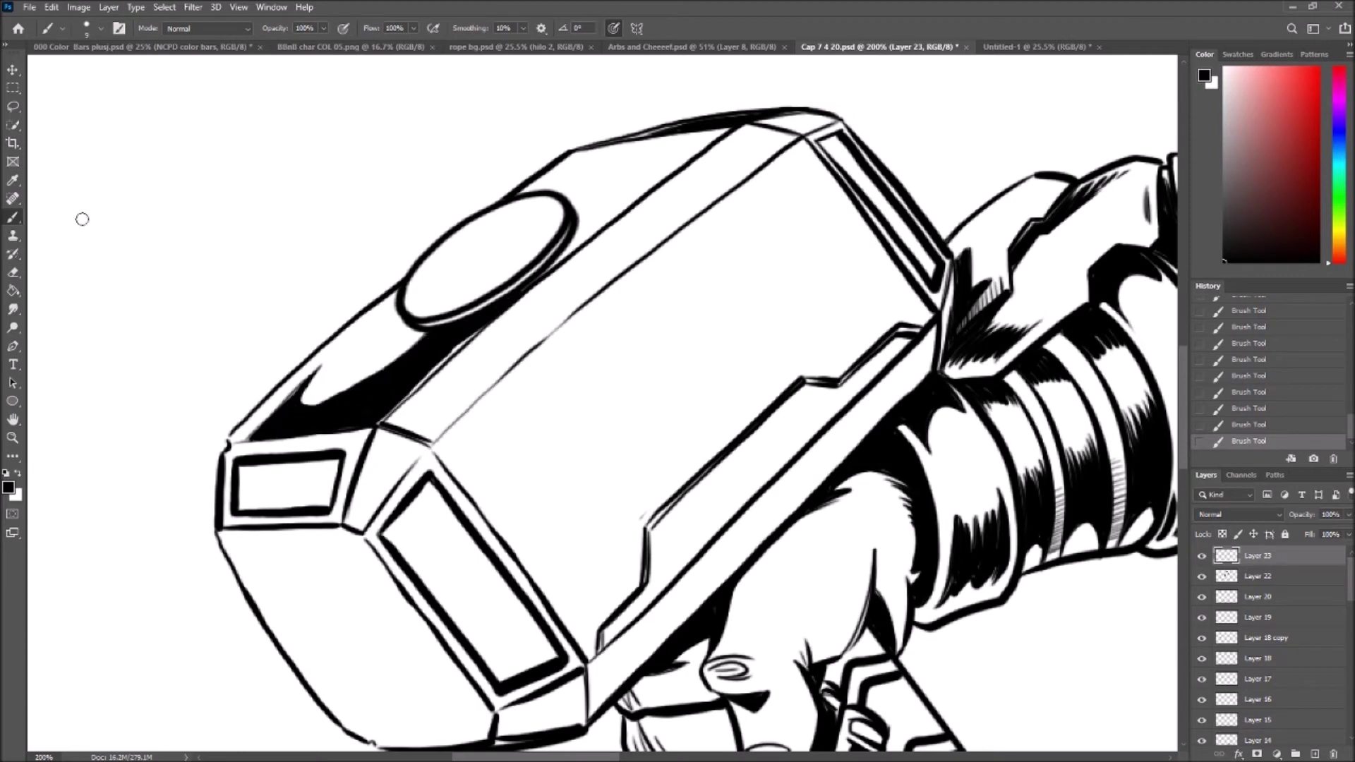
- Black in the shadow under the hammer's round disc and shade its bevelled edge and front corner
{"action": "left_click_drag", "start_coordinate": [424, 314], "coordinate": [395, 338]}
{"action": "left_click_drag", "start_coordinate": [504, 339], "coordinate": [431, 399]}
{"action": "left_click_drag", "start_coordinate": [600, 283], "coordinate": [554, 303]}
{"action": "left_click_drag", "start_coordinate": [511, 346], "coordinate": [462, 388]}
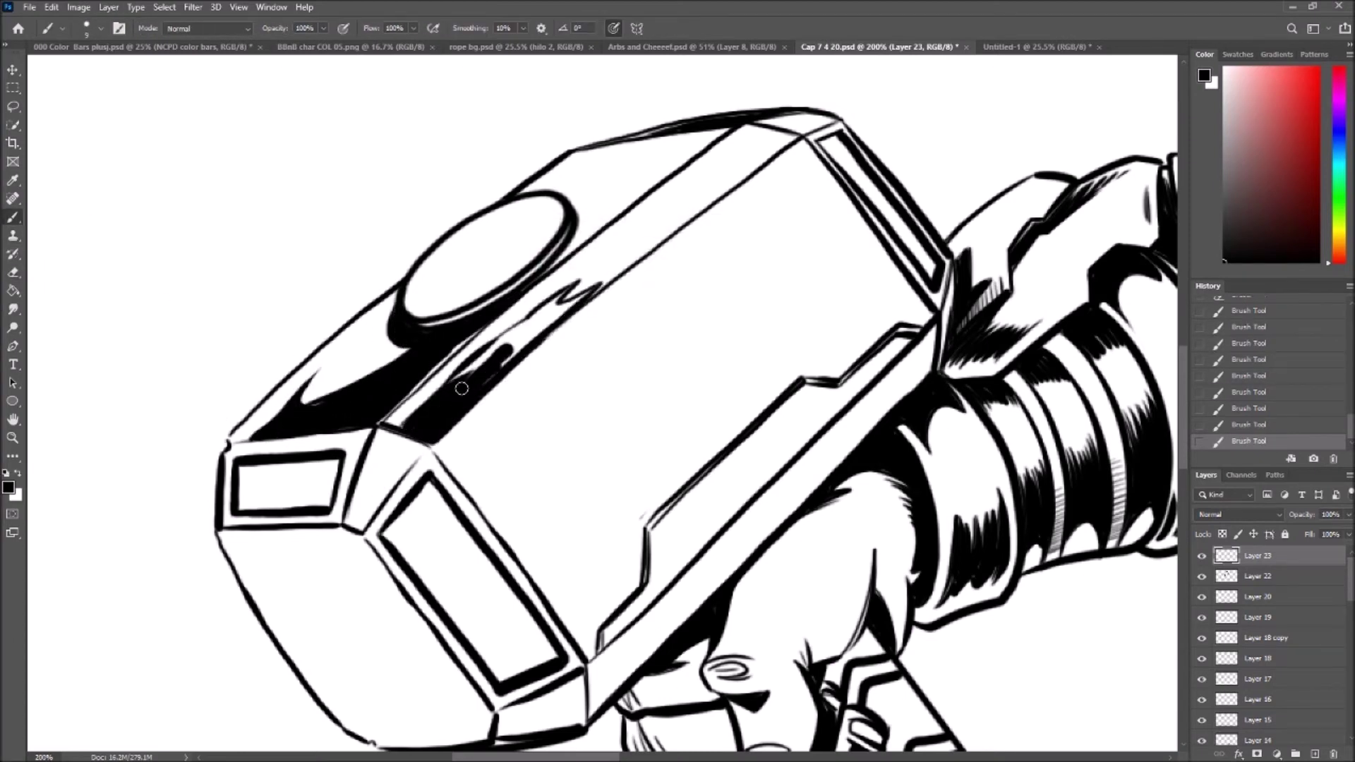
{"action": "left_click_drag", "start_coordinate": [546, 314], "coordinate": [455, 384]}
{"action": "mouse_move", "coordinate": [614, 272]}
{"action": "left_mouse_down"}
{"action": "mouse_move", "coordinate": [532, 325]}
{"action": "mouse_move", "coordinate": [571, 303]}
{"action": "left_mouse_up"}
{"action": "left_click_drag", "start_coordinate": [420, 448], "coordinate": [350, 522]}
{"action": "left_click_drag", "start_coordinate": [271, 473], "coordinate": [240, 508]}
- Feather black shadows across the hammer's large side face, from the front panel corner up along the notched border
{"action": "scroll", "coordinate": [462, 336], "scroll_direction": "down", "scroll_amount": 3}
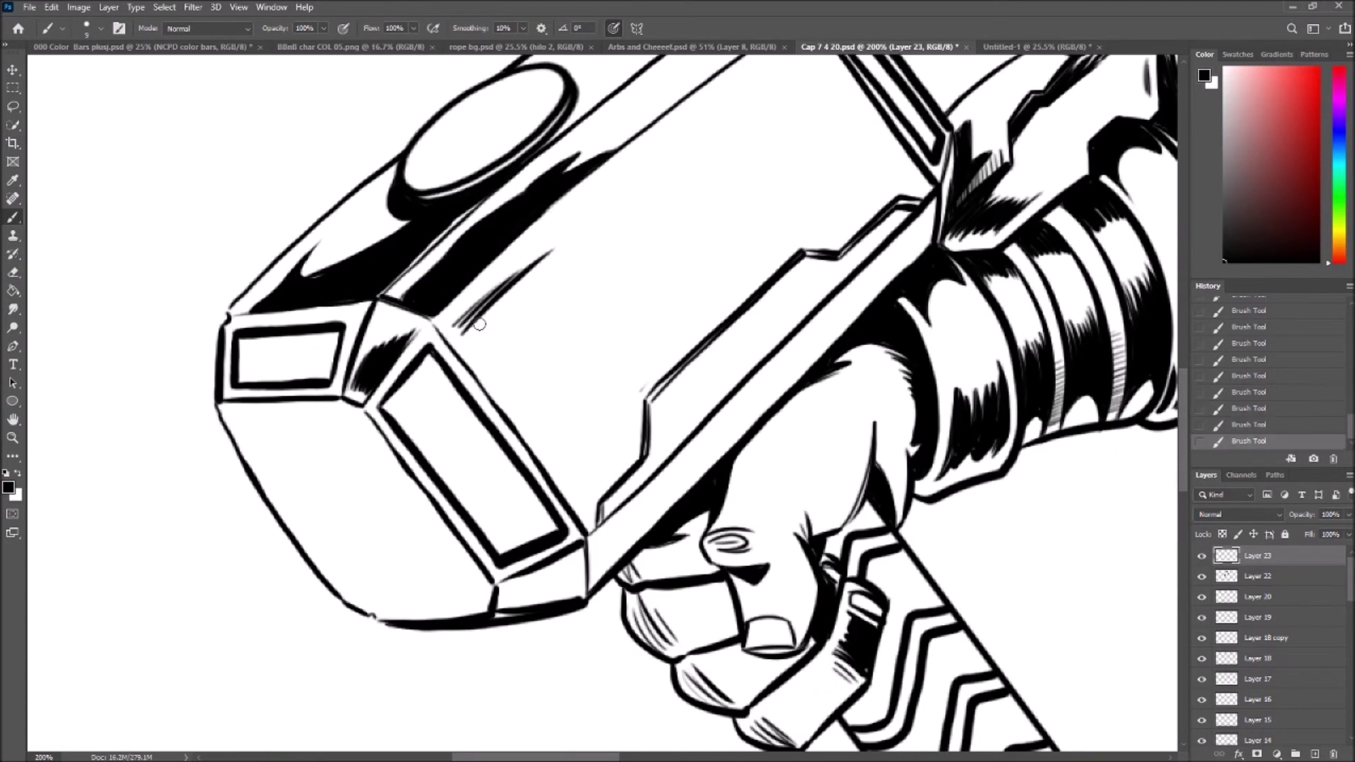
{"action": "left_click_drag", "start_coordinate": [663, 215], "coordinate": [459, 328]}
{"action": "left_click_drag", "start_coordinate": [677, 268], "coordinate": [525, 374]}
{"action": "left_click_drag", "start_coordinate": [772, 222], "coordinate": [585, 423]}
{"action": "mouse_move", "coordinate": [727, 310]}
{"action": "left_mouse_down"}
{"action": "mouse_move", "coordinate": [631, 406]}
{"action": "mouse_move", "coordinate": [565, 529]}
{"action": "left_mouse_up"}
{"action": "left_click_drag", "start_coordinate": [639, 402], "coordinate": [586, 511]}
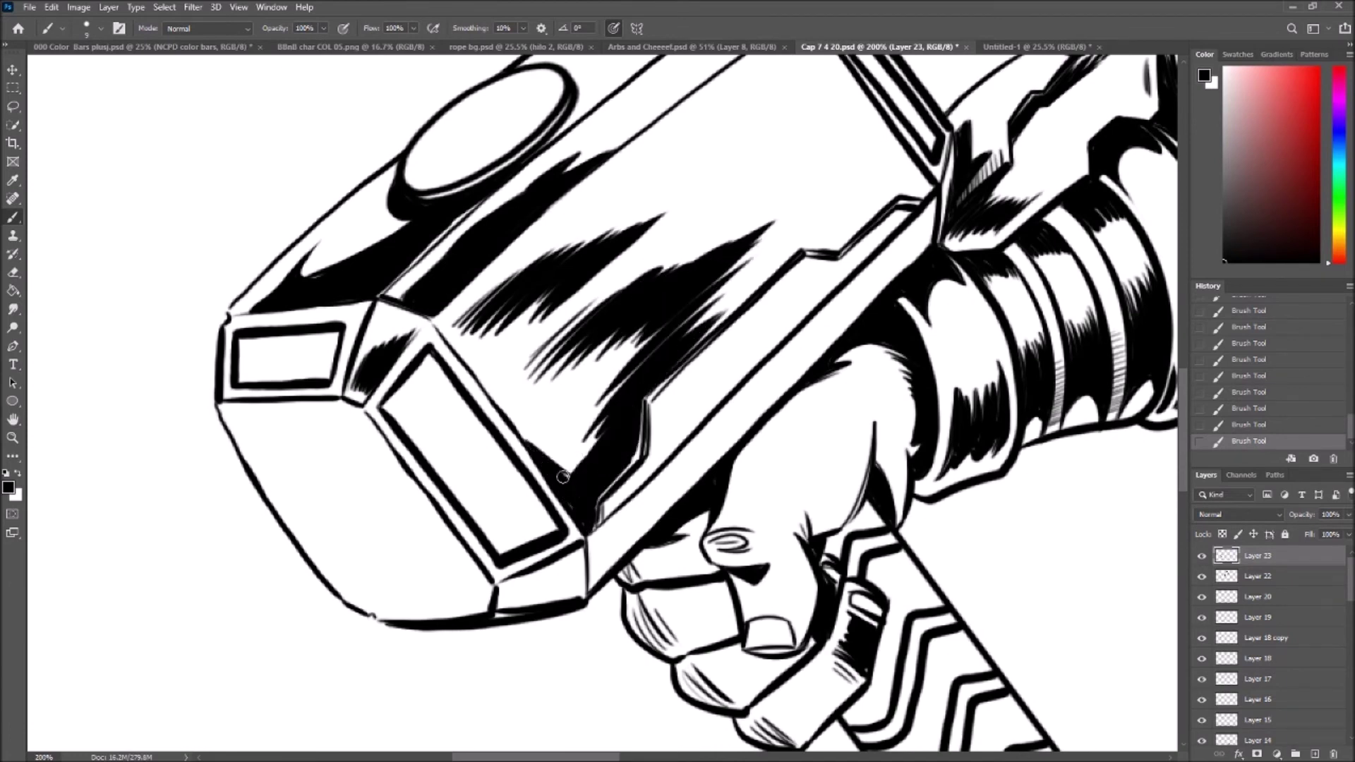
{"action": "left_click_drag", "start_coordinate": [723, 229], "coordinate": [529, 363]}
{"action": "left_click_drag", "start_coordinate": [791, 201], "coordinate": [670, 272]}
{"action": "left_click_drag", "start_coordinate": [766, 283], "coordinate": [694, 346]}
- Erase the excess black along the notched border of the hammer's side face to leave a clean white edge
{"action": "key", "text": "e"}
{"action": "left_click_drag", "start_coordinate": [649, 448], "coordinate": [575, 539]}
{"action": "left_click_drag", "start_coordinate": [670, 374], "coordinate": [606, 477]}
{"action": "left_click_drag", "start_coordinate": [624, 420], "coordinate": [773, 279]}
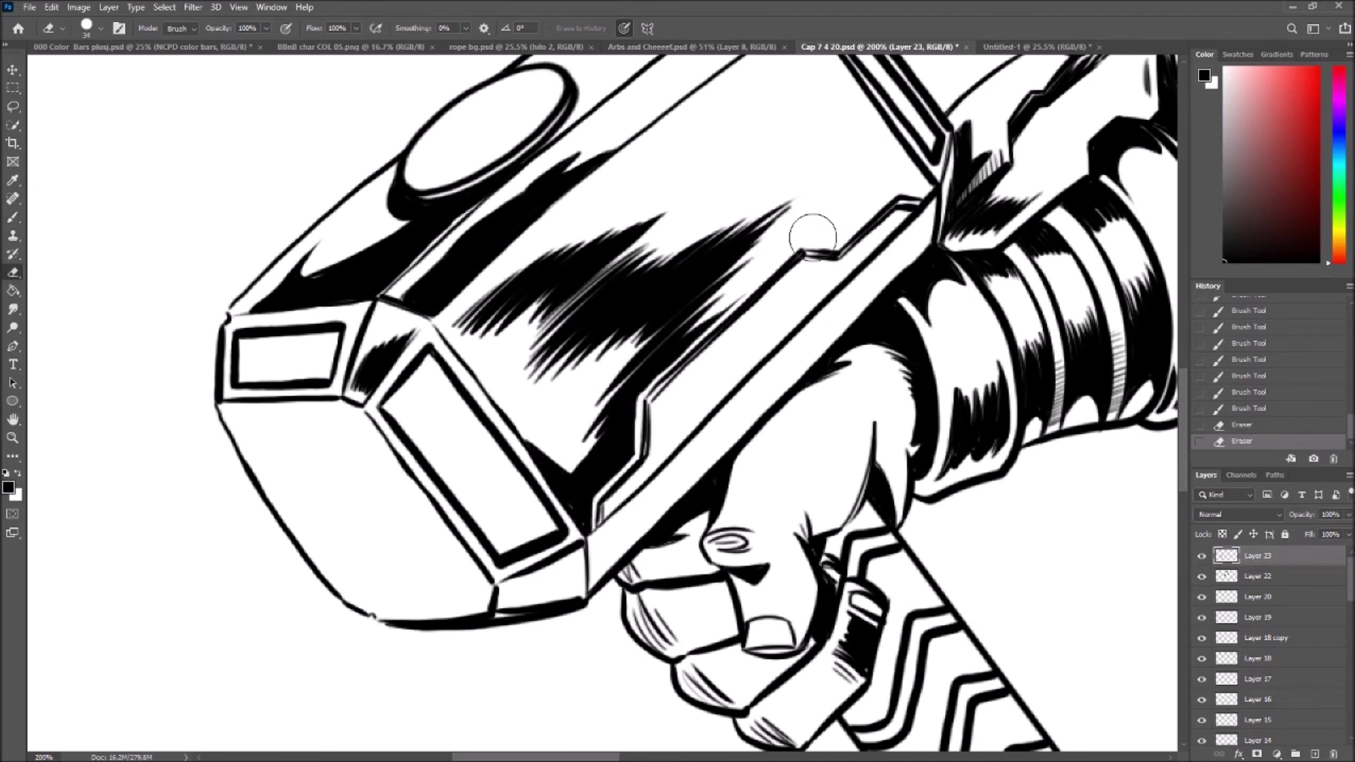
- Extend the feathered black shadow on the hammer's side face along its upper bevel toward the back
{"action": "key", "text": "b"}
{"action": "scroll", "coordinate": [750, 302], "scroll_direction": "up", "scroll_amount": 3}
{"action": "left_click_drag", "start_coordinate": [678, 300], "coordinate": [451, 459]}
{"action": "left_click_drag", "start_coordinate": [752, 197], "coordinate": [444, 455]}
{"action": "left_click_drag", "start_coordinate": [724, 331], "coordinate": [585, 424]}
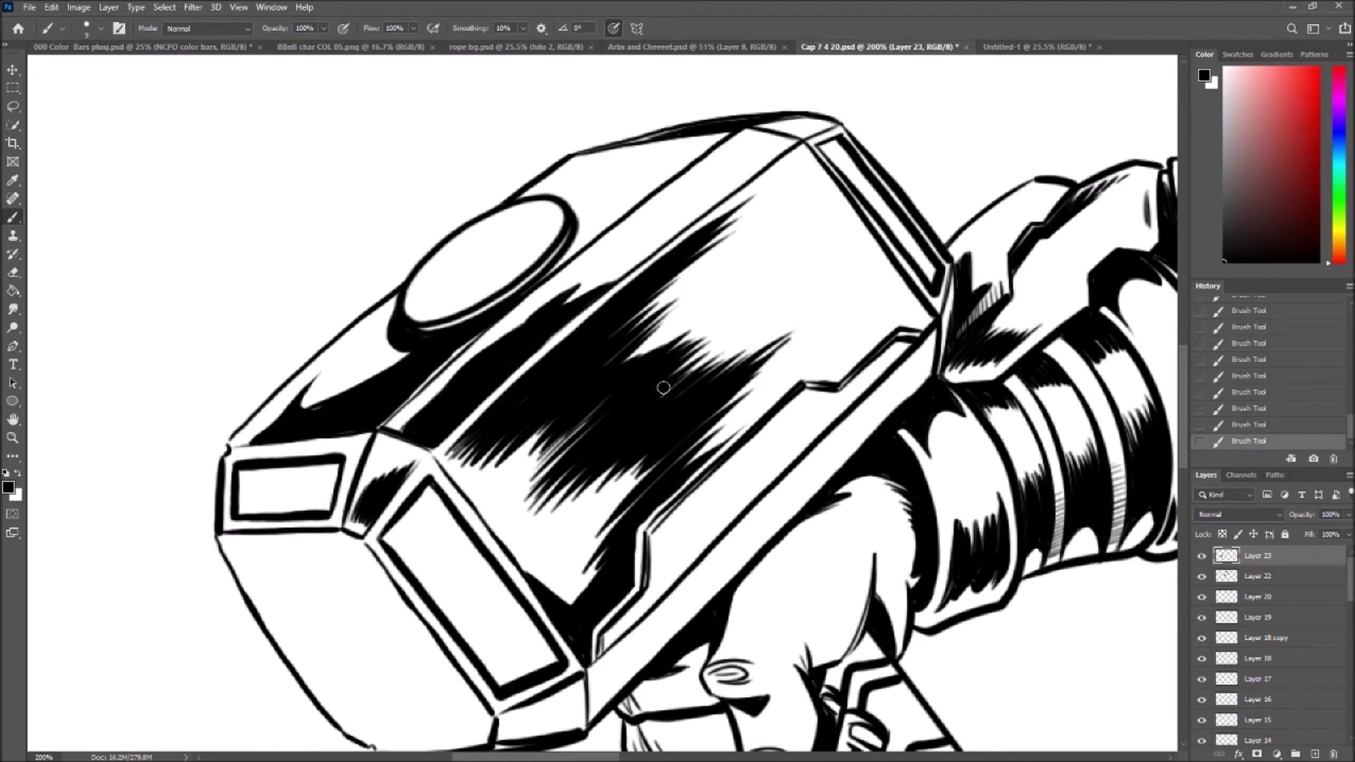
- Black in the hammer's lower bevel strip above the hand and feather shading onto the lower front corner
{"action": "scroll", "coordinate": [670, 393], "scroll_direction": "down", "scroll_amount": 3}
{"action": "left_click_drag", "start_coordinate": [741, 346], "coordinate": [656, 451]}
{"action": "left_click_drag", "start_coordinate": [730, 392], "coordinate": [597, 565]}
{"action": "mouse_move", "coordinate": [776, 374]}
{"action": "left_mouse_down"}
{"action": "mouse_move", "coordinate": [657, 509]}
{"action": "mouse_move", "coordinate": [827, 346]}
{"action": "left_mouse_up"}
{"action": "left_click_drag", "start_coordinate": [498, 593], "coordinate": [551, 581]}
{"action": "left_click_drag", "start_coordinate": [587, 547], "coordinate": [499, 578]}
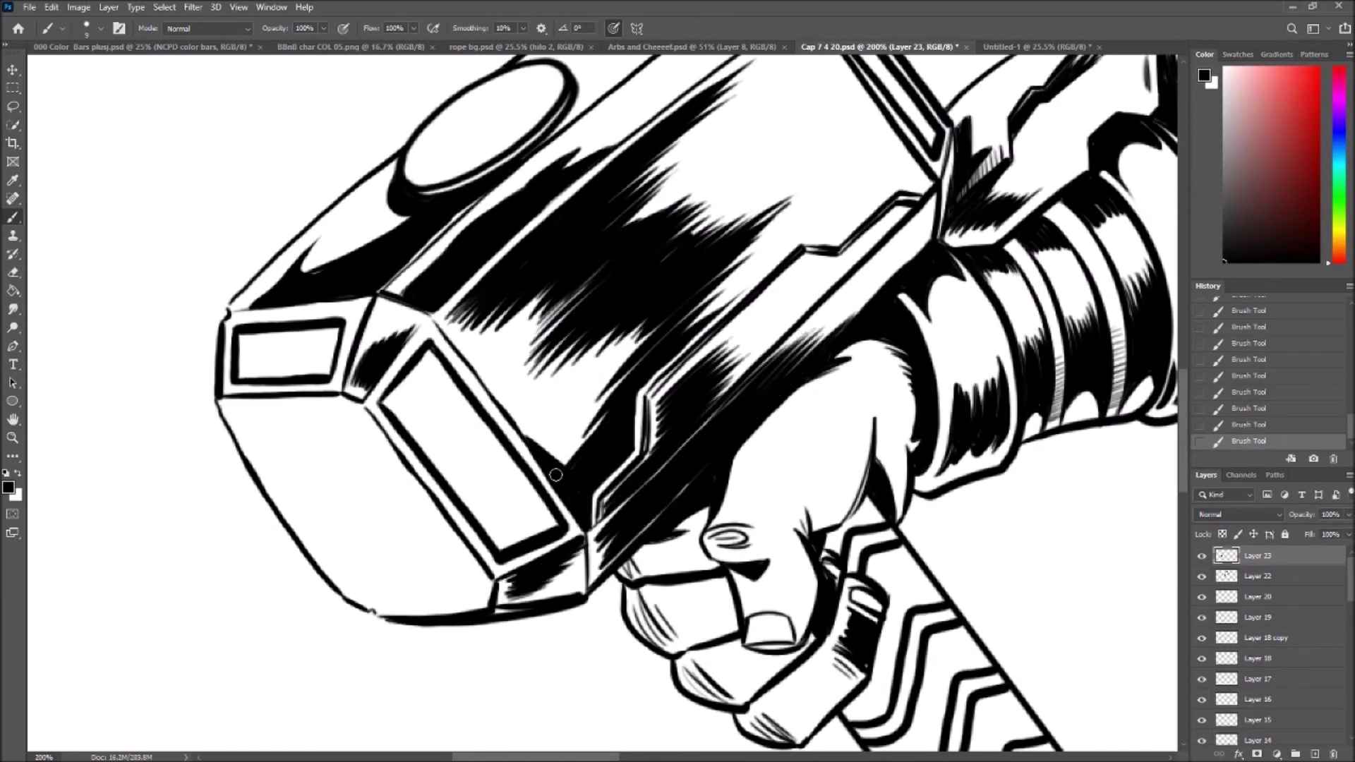
- Ink a tapering shadow behind the round disc on the hammer's top face, trim it, and shade the disc's surface
{"action": "scroll", "coordinate": [717, 202], "scroll_direction": "up", "scroll_amount": 4}
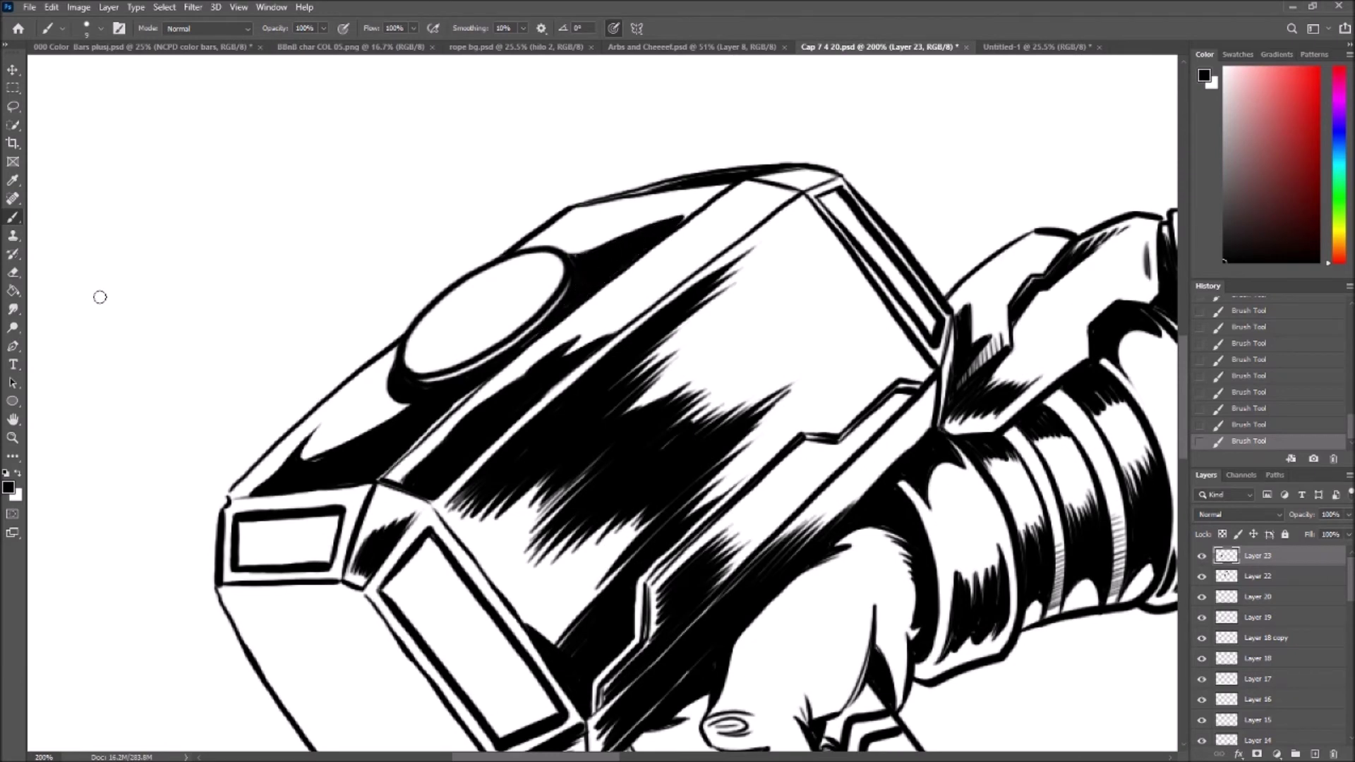
{"action": "key", "text": "e"}
{"action": "left_click_drag", "start_coordinate": [565, 311], "coordinate": [678, 185]}
{"action": "key", "text": "b"}
{"action": "left_click_drag", "start_coordinate": [543, 279], "coordinate": [419, 357]}
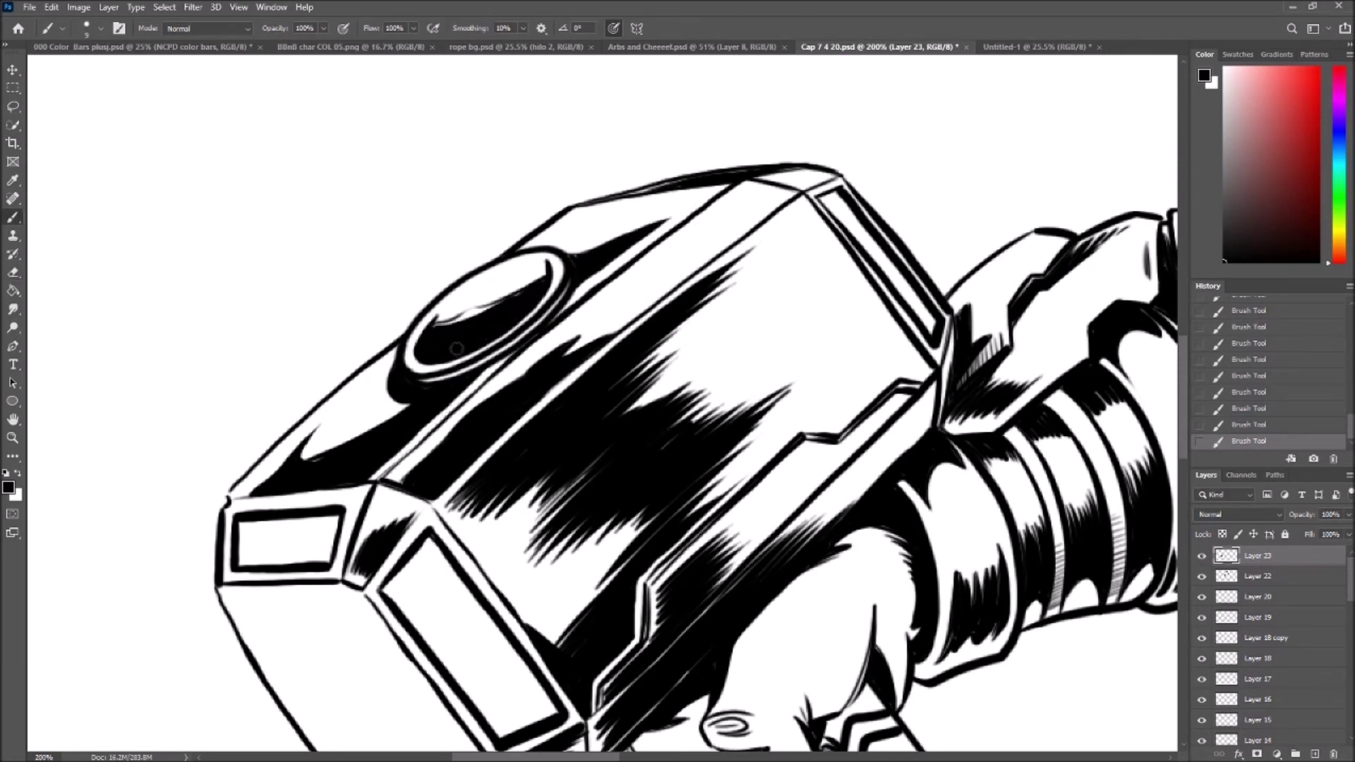
- Ink a pointed shadow along the lower edge of the hammer's front face and feathered shading beneath its upper edges
{"action": "scroll", "coordinate": [309, 421], "scroll_direction": "down", "scroll_amount": 5}
{"action": "left_click_drag", "start_coordinate": [275, 402], "coordinate": [339, 458]}
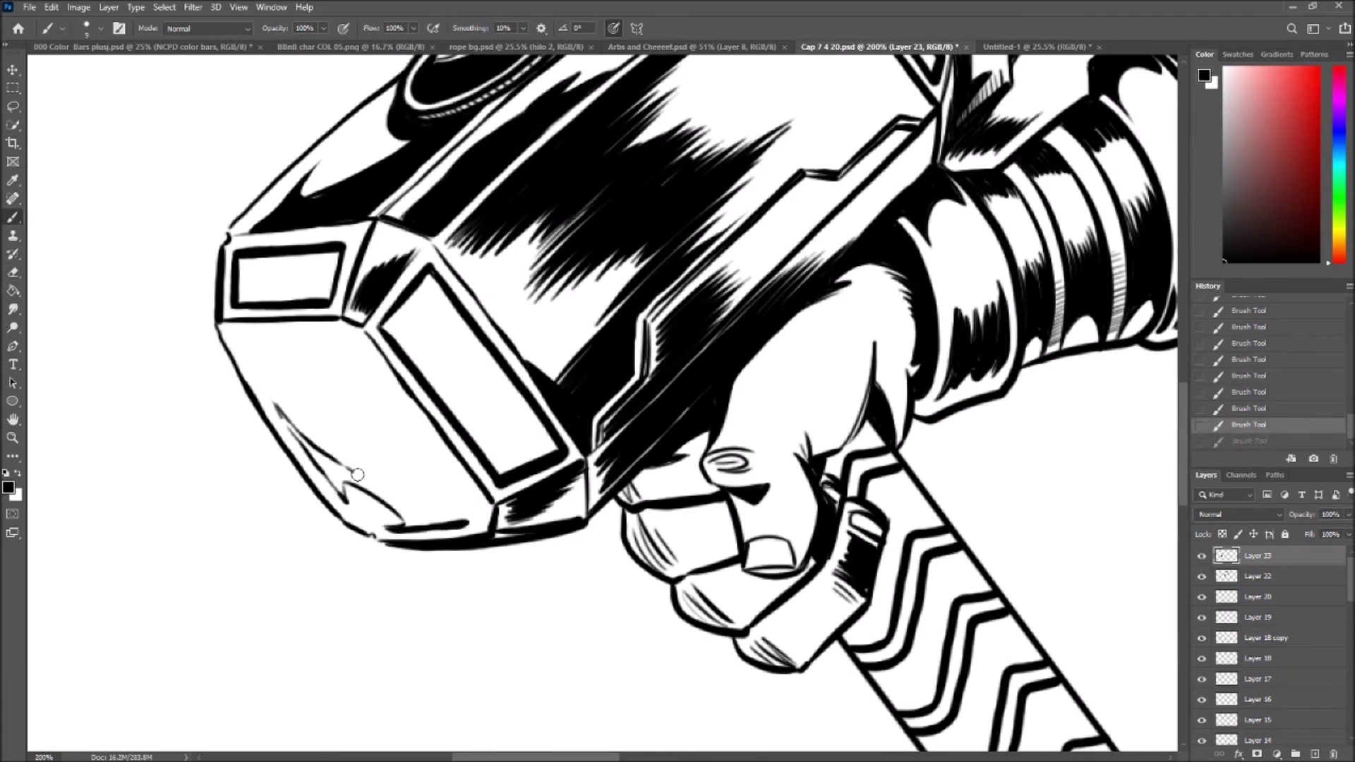
{"action": "left_click_drag", "start_coordinate": [486, 522], "coordinate": [350, 472]}
{"action": "left_click_drag", "start_coordinate": [300, 434], "coordinate": [353, 482]}
{"action": "left_click_drag", "start_coordinate": [346, 342], "coordinate": [375, 372]}
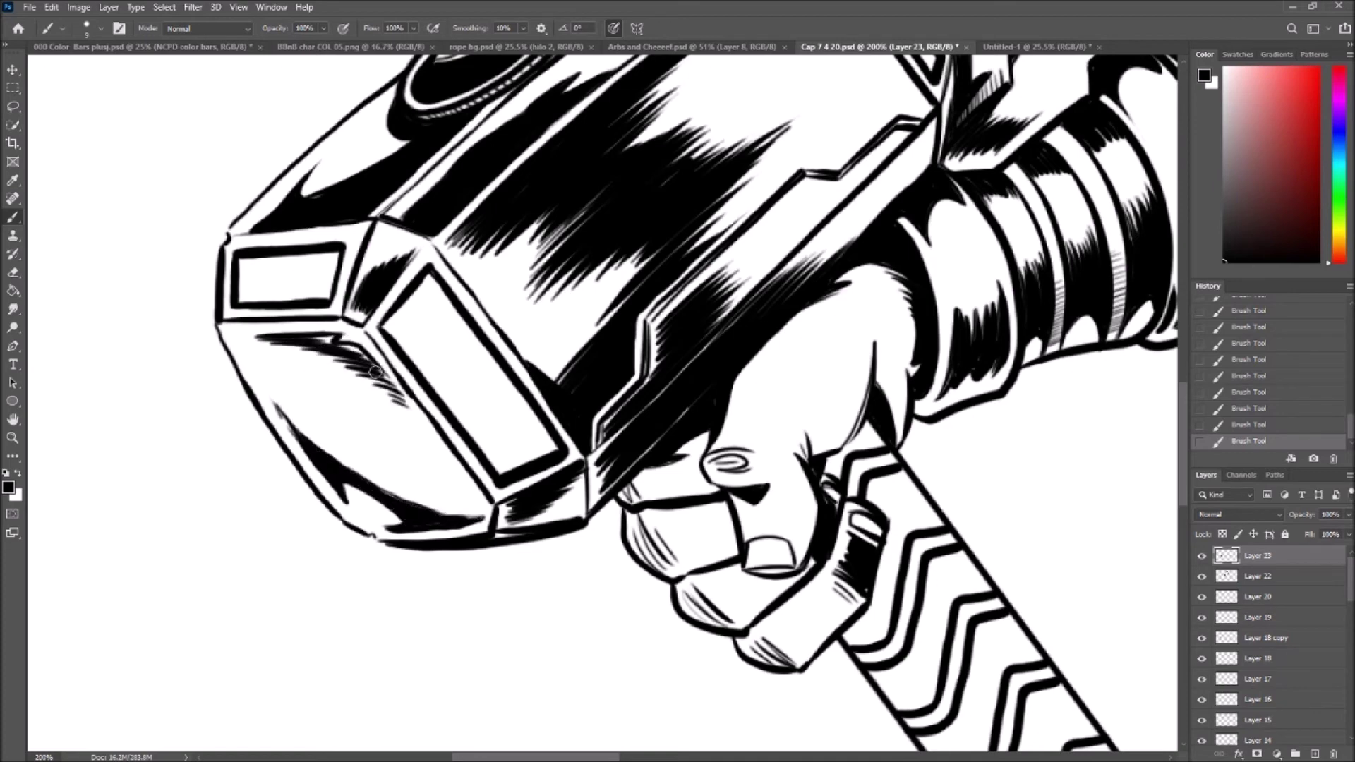
{"action": "key", "text": "ctrl+z"}
{"action": "key", "text": "ctrl+z"}
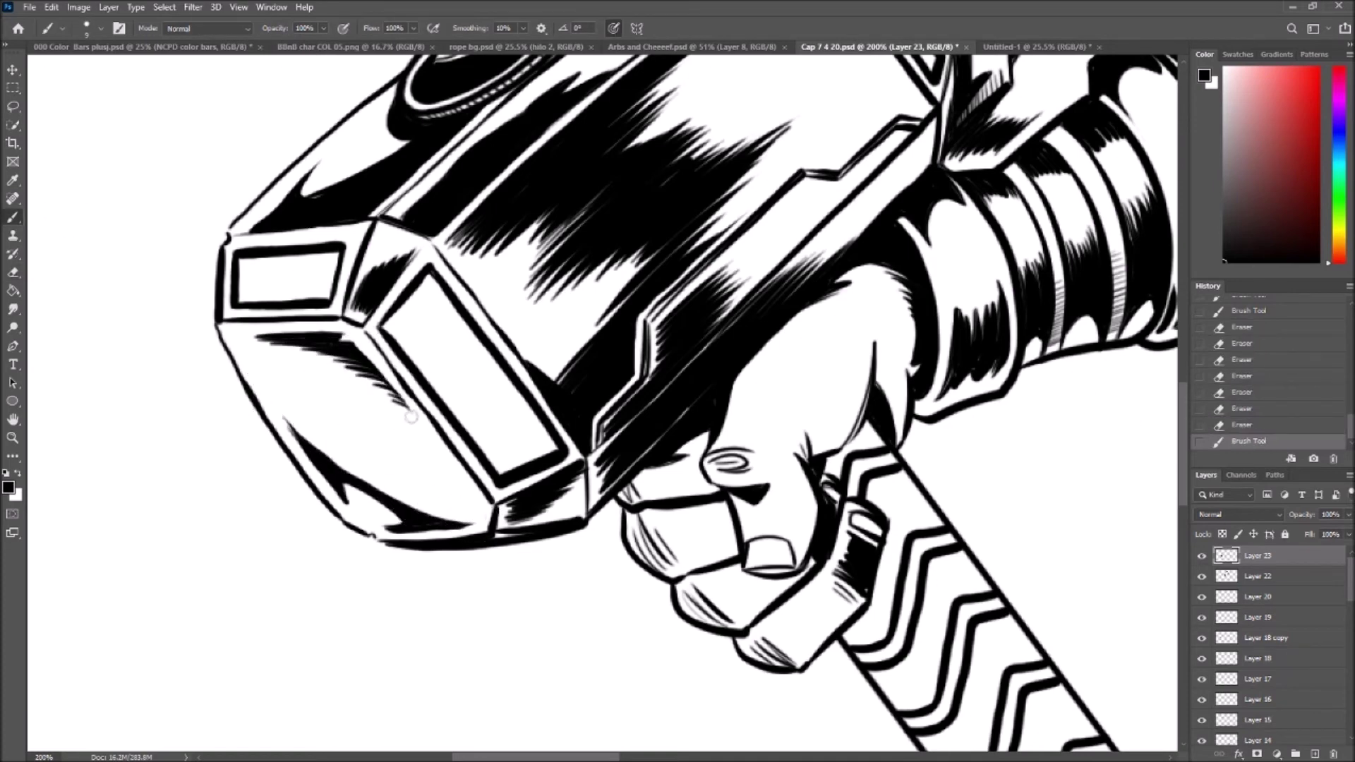
{"action": "left_click_drag", "start_coordinate": [233, 343], "coordinate": [303, 328]}
- Feather a solid black shadow onto the far end of the hammer's upper bevel, up to the back corner
{"action": "scroll", "coordinate": [678, 228], "scroll_direction": "up", "scroll_amount": 4}
{"action": "left_click_drag", "start_coordinate": [663, 233], "coordinate": [751, 168]}
{"action": "key", "text": "ctrl+z"}
{"action": "left_click_drag", "start_coordinate": [670, 236], "coordinate": [751, 173]}
{"action": "left_click_drag", "start_coordinate": [652, 269], "coordinate": [754, 195]}
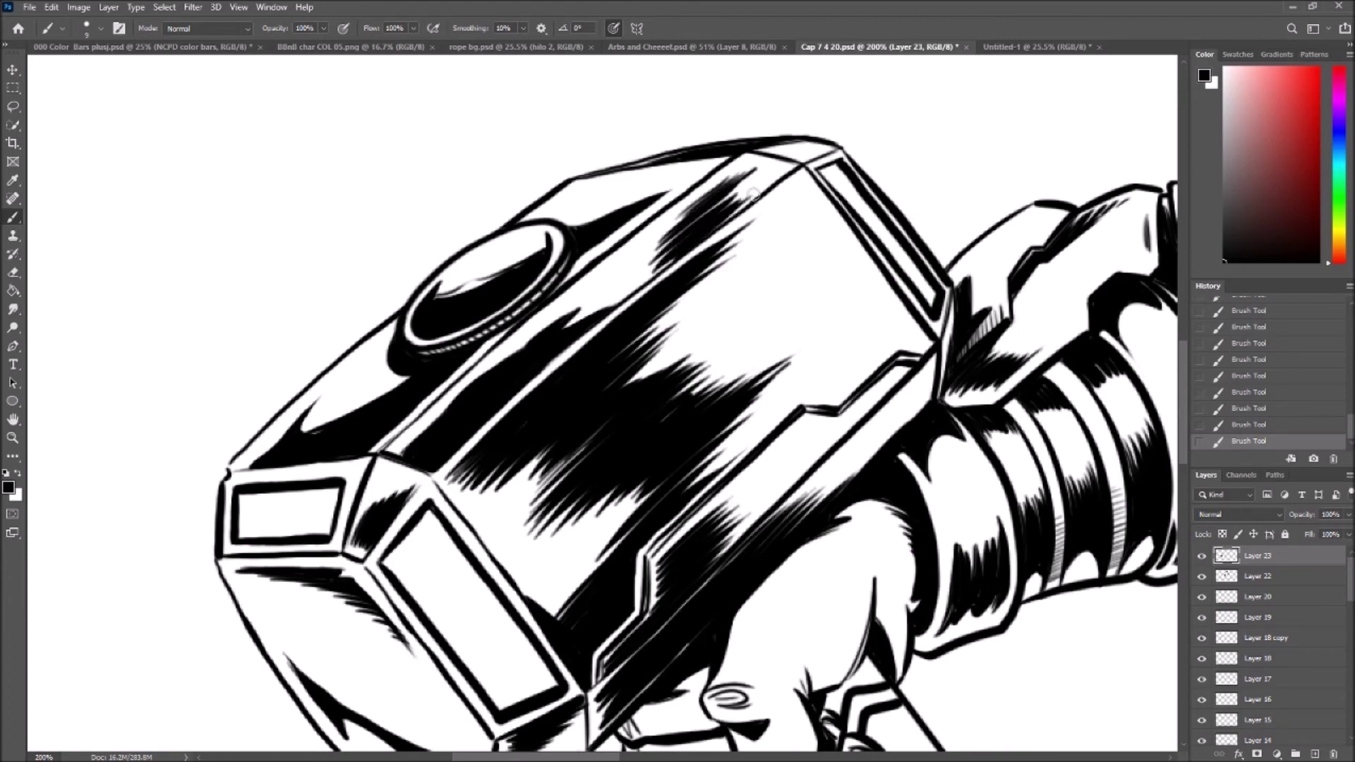
{"action": "key", "text": "ctrl+z"}
{"action": "left_click_drag", "start_coordinate": [593, 317], "coordinate": [674, 247]}
{"action": "left_click_drag", "start_coordinate": [642, 231], "coordinate": [781, 157]}
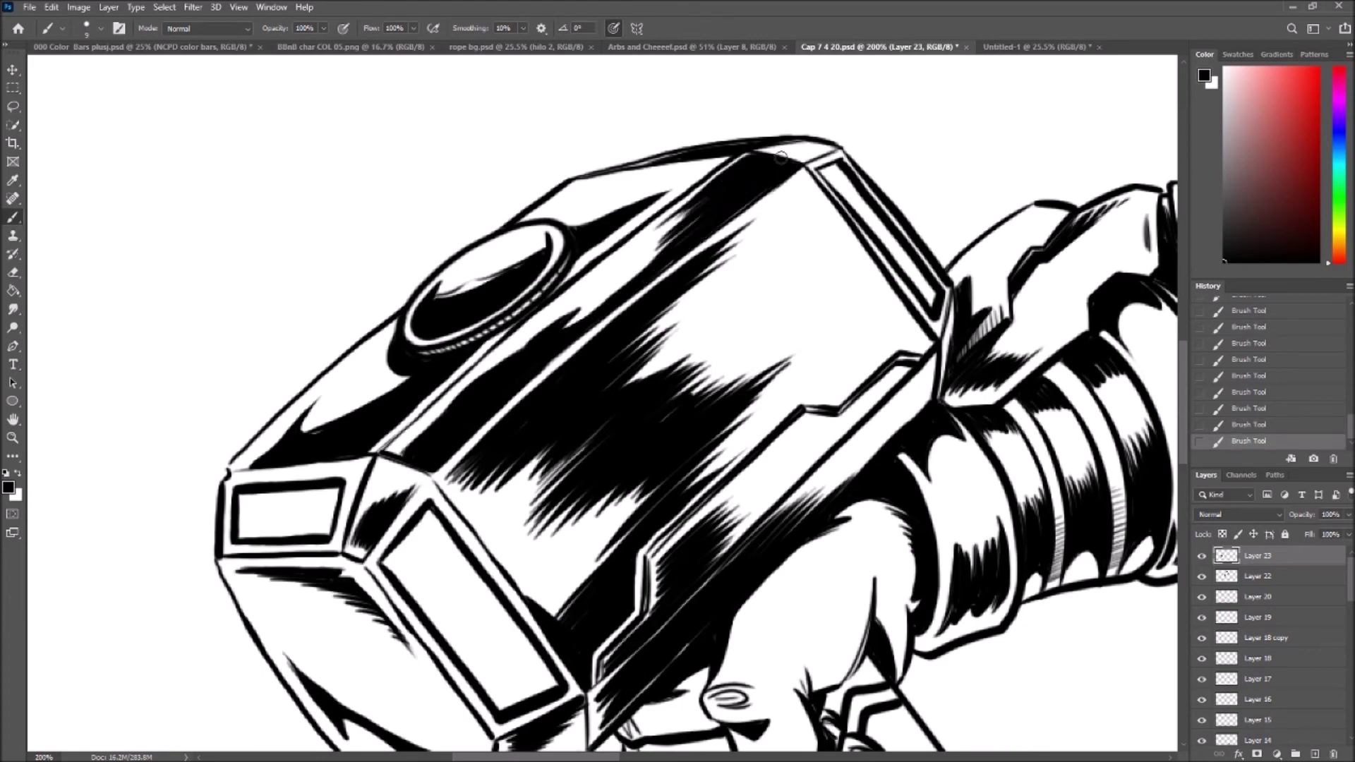
{"action": "left_click_drag", "start_coordinate": [951, 364], "coordinate": [943, 311]}
- Add black shadows between and under the fingers gripping the hammer and along the adjoining handle
{"action": "scroll", "coordinate": [1044, 353], "scroll_direction": "down", "scroll_amount": 3}
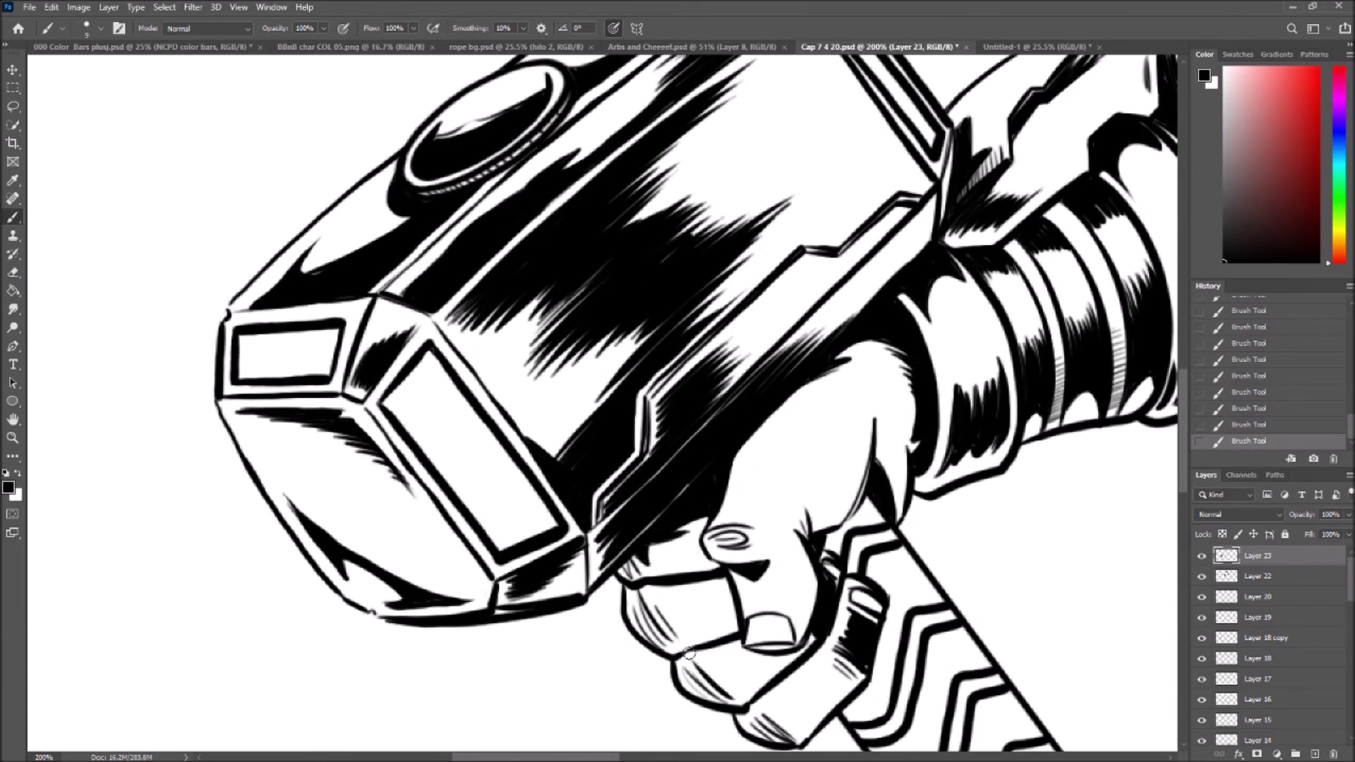
{"action": "scroll", "coordinate": [658, 582], "scroll_direction": "down", "scroll_amount": 5}
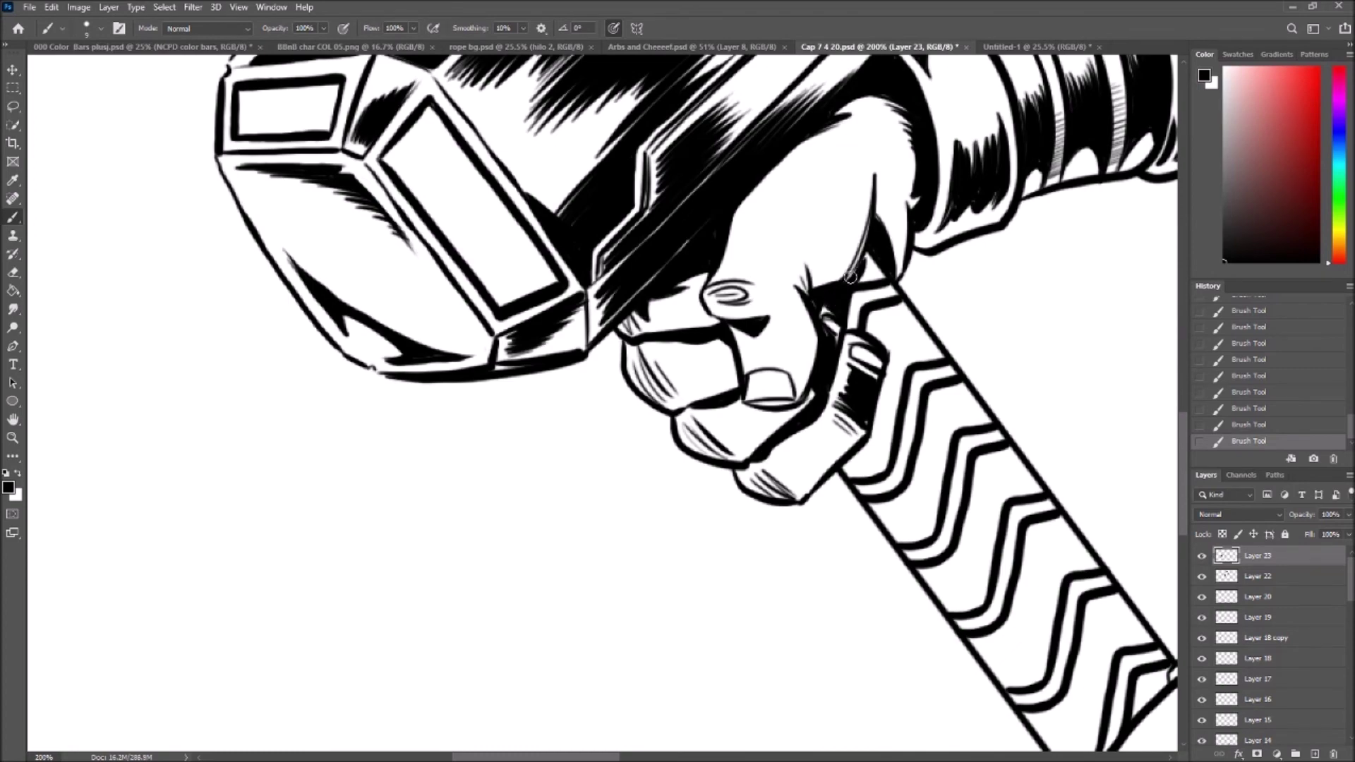
{"action": "mouse_move", "coordinate": [849, 465]}
{"action": "left_mouse_down"}
{"action": "mouse_move", "coordinate": [599, 285]}
{"action": "mouse_move", "coordinate": [633, 287]}
{"action": "left_mouse_up"}
{"action": "key", "text": "e"}
{"action": "mouse_move", "coordinate": [639, 199]}
{"action": "left_mouse_down"}
{"action": "mouse_move", "coordinate": [620, 212]}
{"action": "mouse_move", "coordinate": [656, 212]}
{"action": "left_mouse_up"}
{"action": "key", "text": "b"}
{"action": "mouse_move", "coordinate": [695, 269]}
{"action": "left_mouse_down"}
{"action": "mouse_move", "coordinate": [666, 325]}
{"action": "mouse_move", "coordinate": [628, 353]}
{"action": "left_mouse_up"}
{"action": "left_click_drag", "start_coordinate": [741, 338], "coordinate": [699, 431]}
{"action": "mouse_move", "coordinate": [804, 417]}
{"action": "left_mouse_down"}
{"action": "mouse_move", "coordinate": [770, 450]}
{"action": "mouse_move", "coordinate": [800, 430]}
{"action": "left_mouse_up"}
{"action": "left_click_drag", "start_coordinate": [838, 496], "coordinate": [805, 575]}
{"action": "scroll", "coordinate": [1128, 402], "scroll_direction": "up", "scroll_amount": 2}
{"action": "mouse_move", "coordinate": [911, 505]}
{"action": "left_mouse_down"}
{"action": "mouse_move", "coordinate": [882, 537]}
{"action": "mouse_move", "coordinate": [726, 331]}
{"action": "left_mouse_up"}
- Ink tapering black shadows on the costume beside the buckled shoulder strap and trim a white edge along the seam
{"action": "key", "text": "h"}
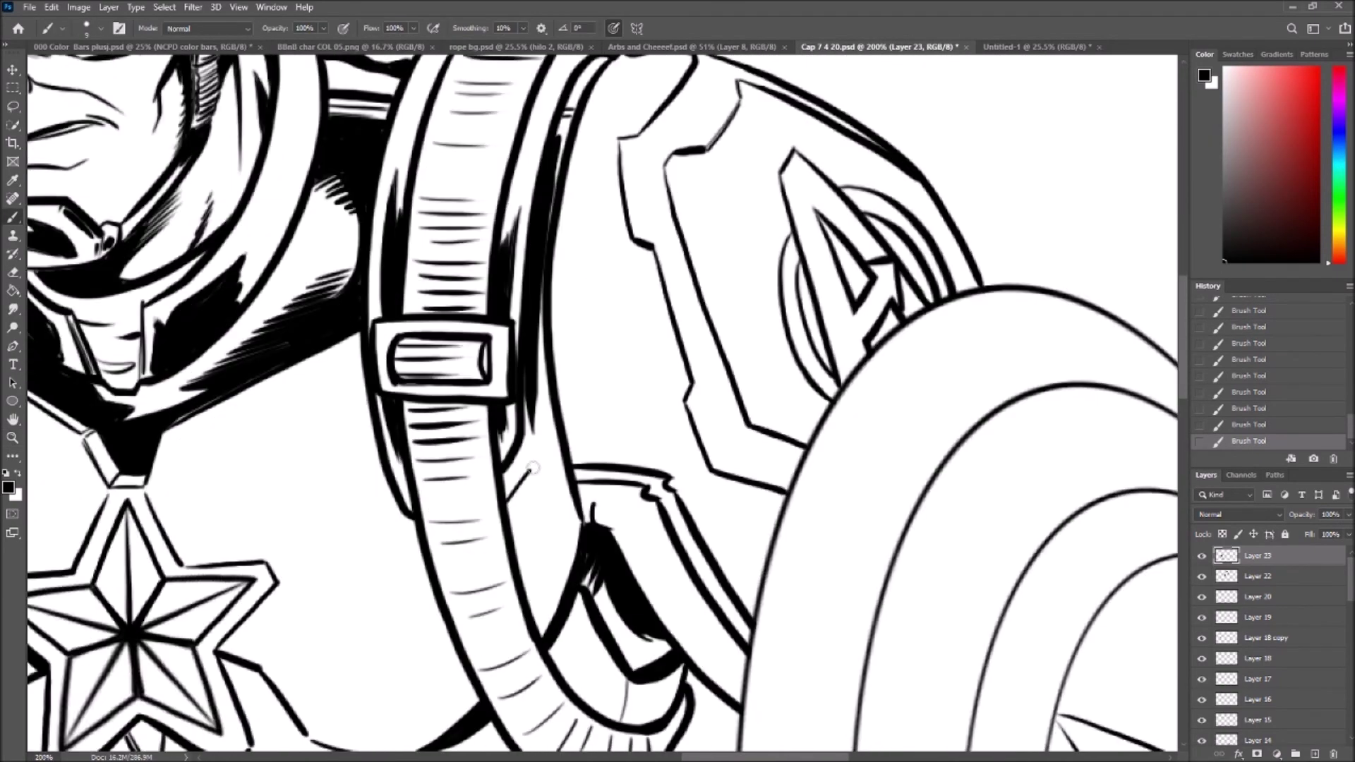
{"action": "left_click_drag", "start_coordinate": [533, 467], "coordinate": [515, 501]}
{"action": "key", "text": "e"}
{"action": "key", "text": "b"}
{"action": "left_click_drag", "start_coordinate": [561, 130], "coordinate": [543, 508]}
{"action": "left_click_drag", "start_coordinate": [547, 473], "coordinate": [536, 505]}
{"action": "key", "text": "e"}
{"action": "left_click_drag", "start_coordinate": [564, 380], "coordinate": [577, 192]}
{"action": "key", "text": "b"}
{"action": "scroll", "coordinate": [578, 192], "scroll_direction": "up", "scroll_amount": 3}
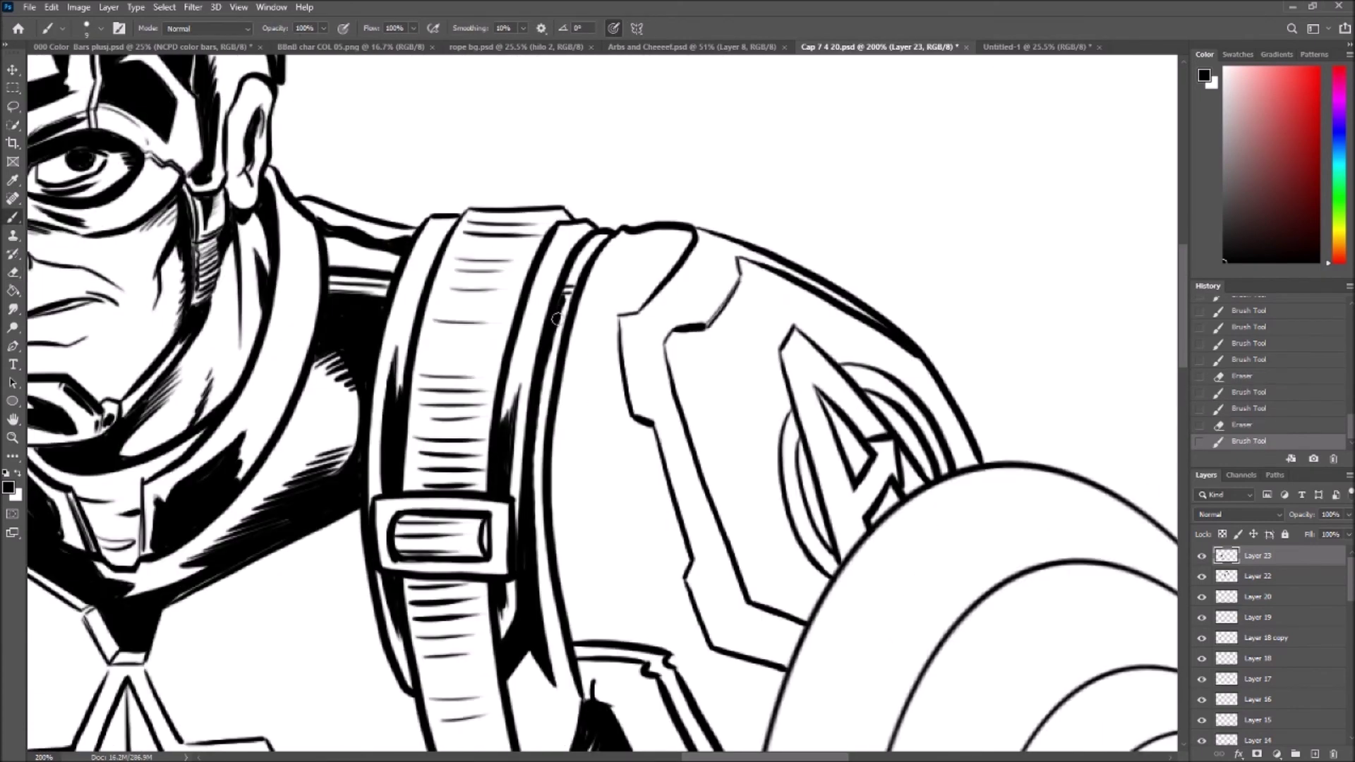
- Fill the sleeve between the chest seam and the shoulder panel with a black shadow ending in tapered points
{"action": "scroll", "coordinate": [577, 282], "scroll_direction": "down", "scroll_amount": 2}
{"action": "left_click_drag", "start_coordinate": [568, 265], "coordinate": [593, 508]}
{"action": "mouse_move", "coordinate": [638, 331]}
{"action": "left_mouse_down"}
{"action": "mouse_move", "coordinate": [669, 444]}
{"action": "mouse_move", "coordinate": [621, 544]}
{"action": "left_mouse_up"}
{"action": "left_click_drag", "start_coordinate": [635, 410], "coordinate": [660, 508]}
{"action": "left_click_drag", "start_coordinate": [659, 445], "coordinate": [698, 575]}
- Black in the sleeve beside the shield and the band under the arm, leaving thin white edge lines
{"action": "scroll", "coordinate": [1140, 433], "scroll_direction": "down", "scroll_amount": 3}
{"action": "mouse_move", "coordinate": [751, 494]}
{"action": "left_mouse_down"}
{"action": "mouse_move", "coordinate": [765, 419]}
{"action": "mouse_move", "coordinate": [725, 347]}
{"action": "left_mouse_up"}
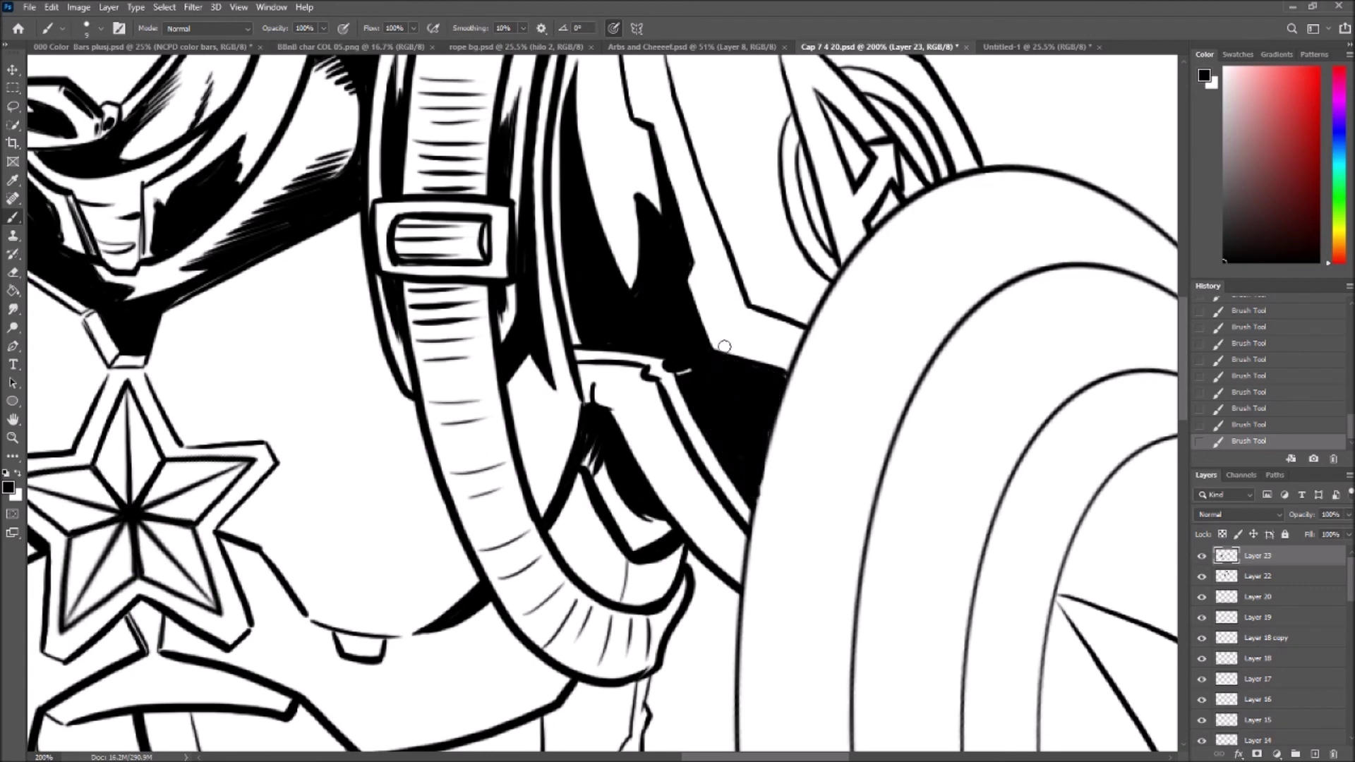
{"action": "left_click_drag", "start_coordinate": [621, 381], "coordinate": [656, 486]}
{"action": "left_click_drag", "start_coordinate": [635, 423], "coordinate": [693, 498]}
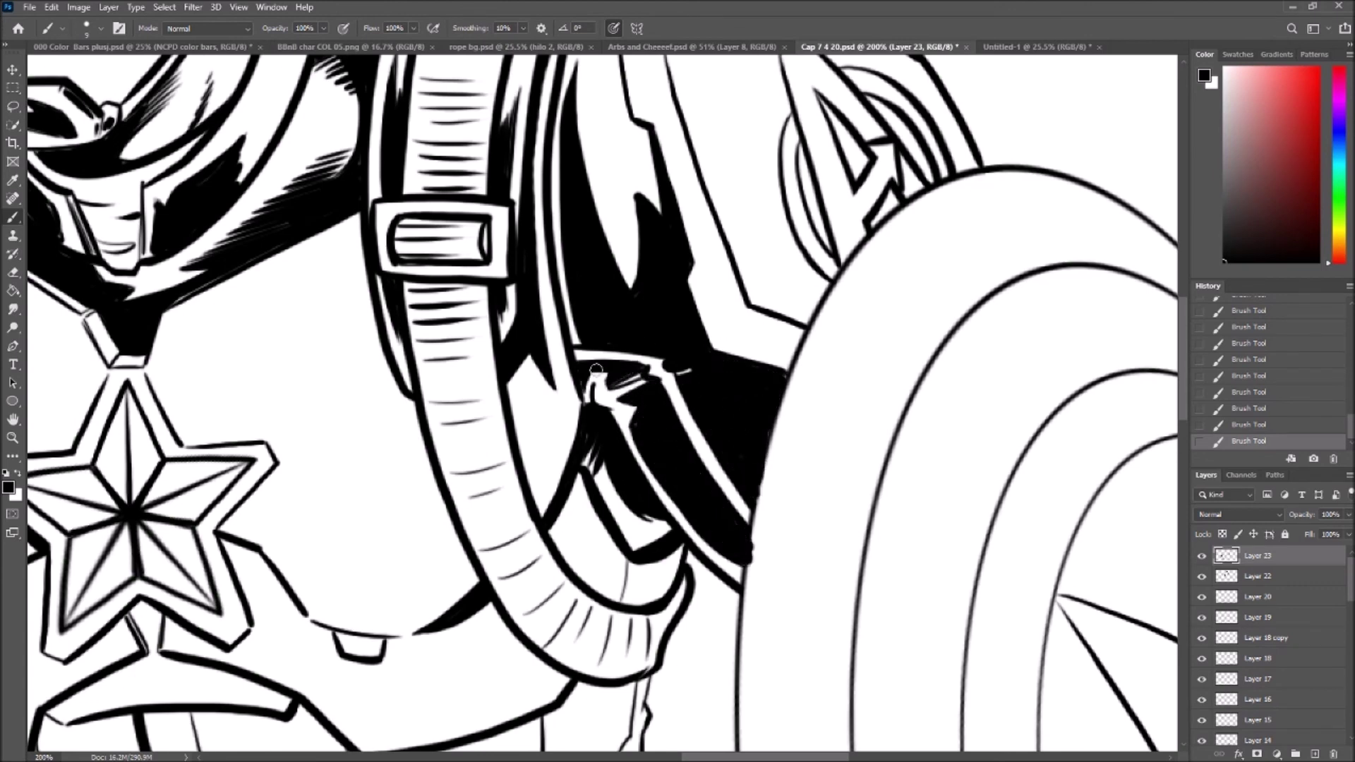
- Feather black shadows onto the shoulder panel around the A emblem, at its lower corner and along the outer edge
{"action": "scroll", "coordinate": [616, 298], "scroll_direction": "up", "scroll_amount": 3}
{"action": "left_click_drag", "start_coordinate": [783, 431], "coordinate": [713, 370]}
{"action": "left_click_drag", "start_coordinate": [858, 212], "coordinate": [966, 345]}
{"action": "key", "text": "e"}
{"action": "left_click_drag", "start_coordinate": [974, 236], "coordinate": [932, 218]}
{"action": "key", "text": "b"}
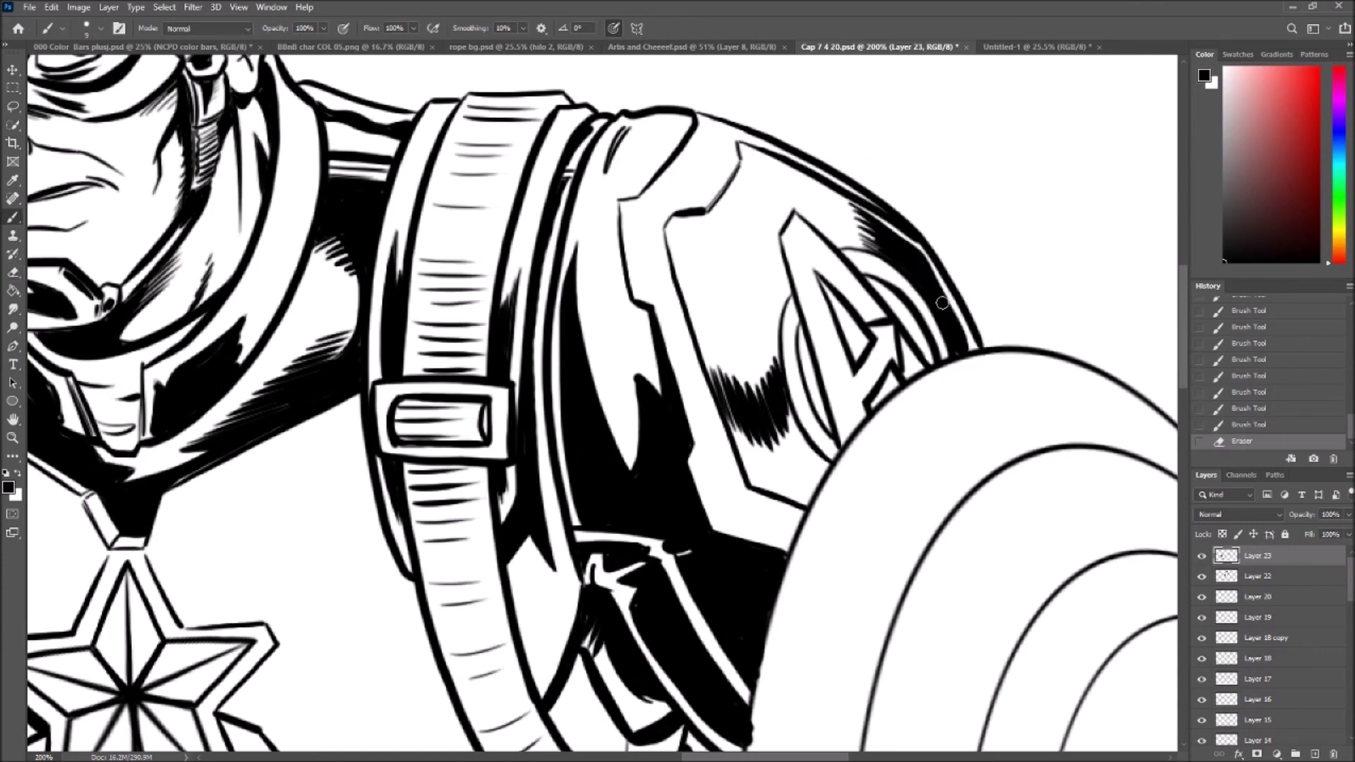
{"action": "left_click_drag", "start_coordinate": [752, 478], "coordinate": [805, 486]}
{"action": "left_click_drag", "start_coordinate": [747, 417], "coordinate": [766, 469]}
{"action": "left_click_drag", "start_coordinate": [865, 277], "coordinate": [907, 356]}
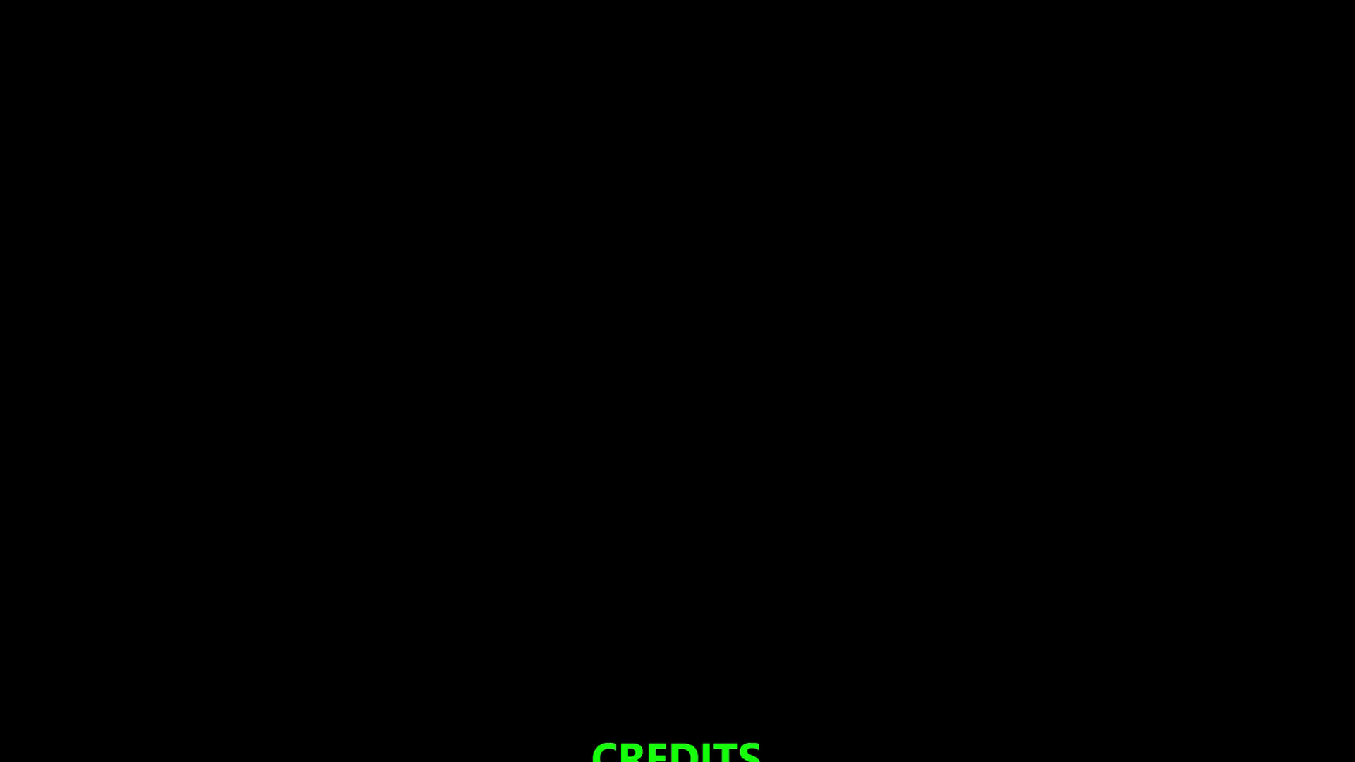